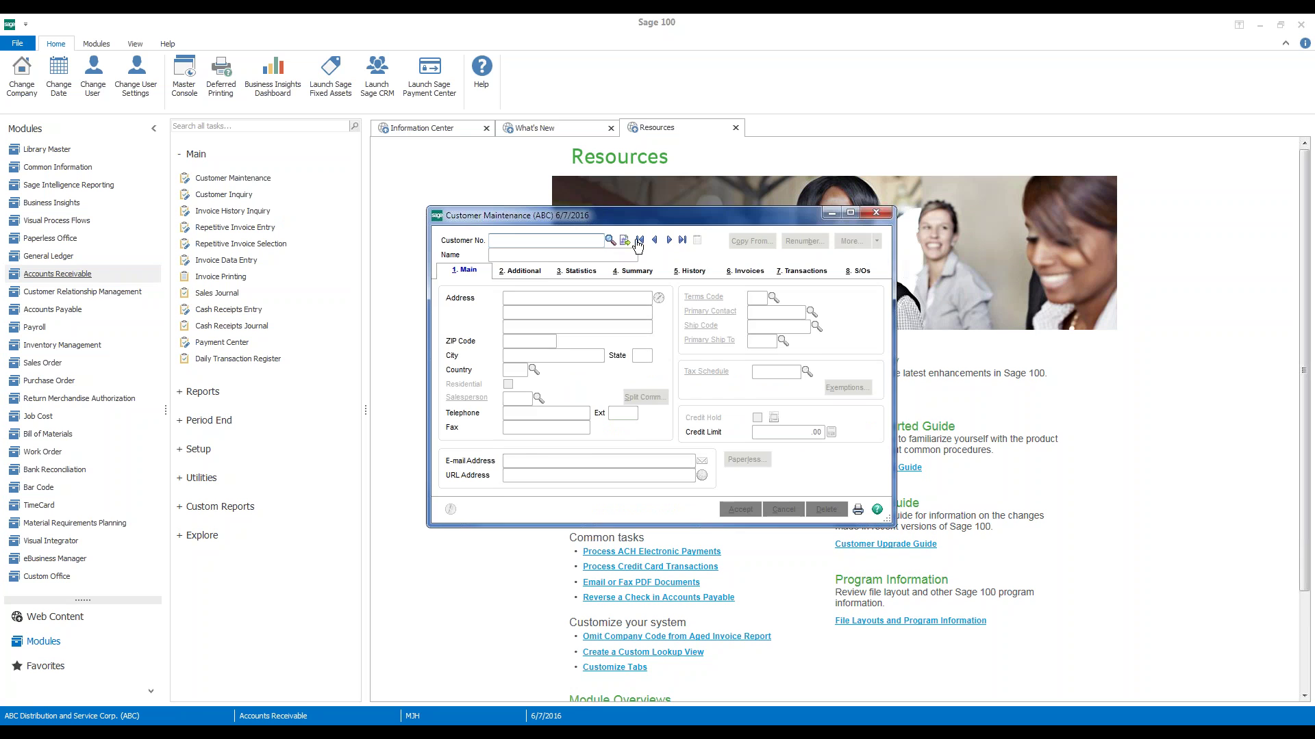
Load the American Business Futures customer record and dismiss its invoicing policy memo
click(640, 239)
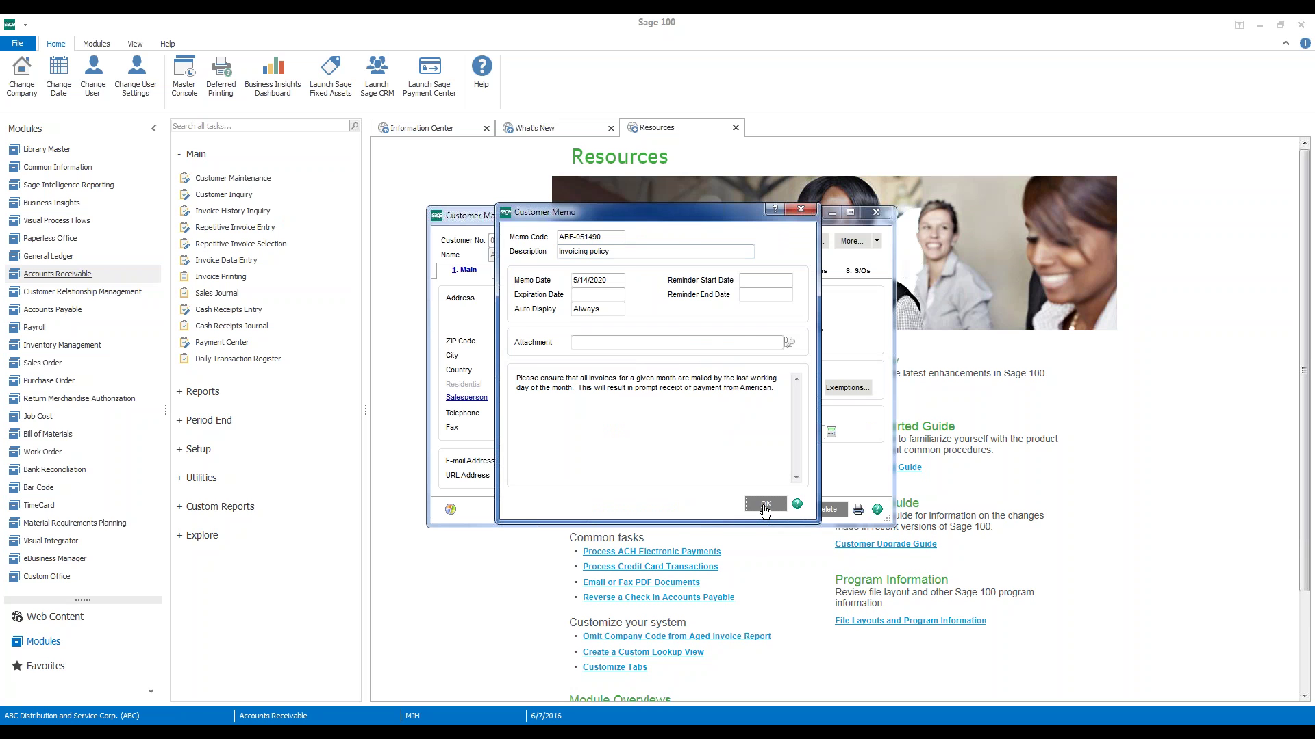
click(764, 505)
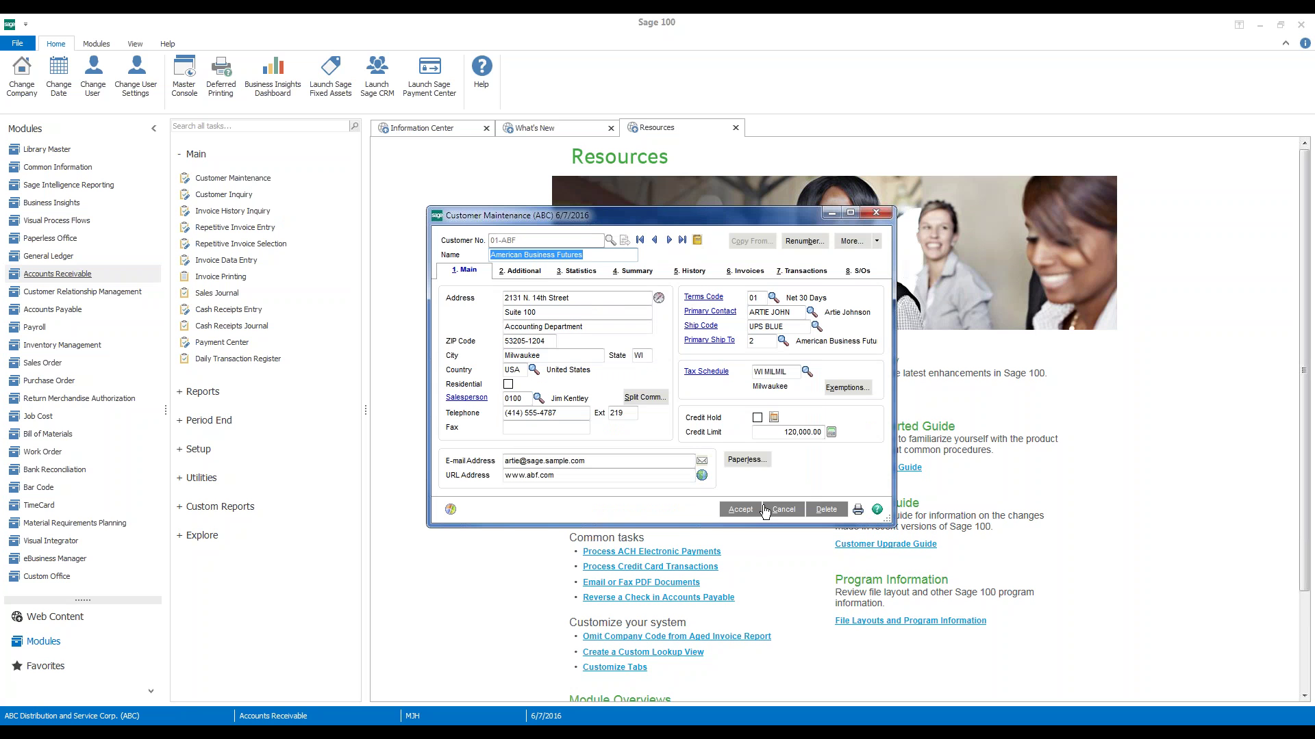
Create a new customer memo coded TEST with the description 'Test Memo'
click(698, 245)
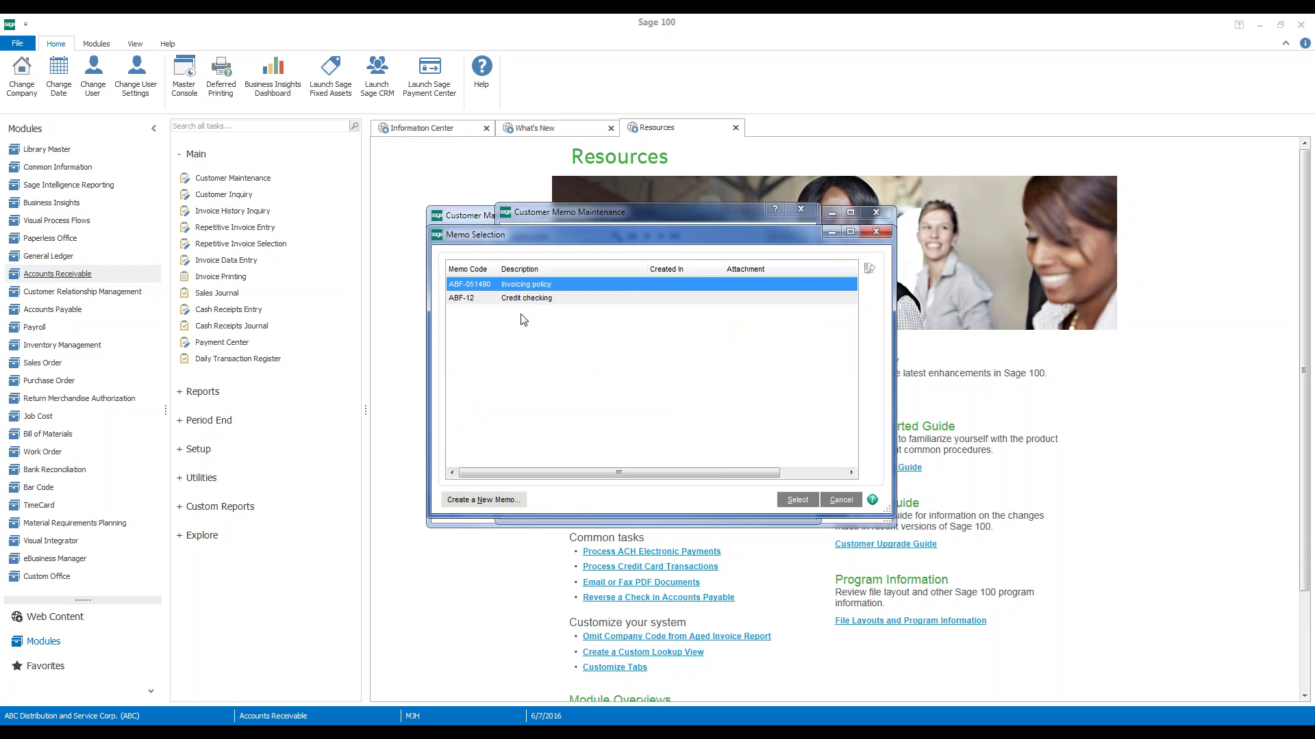
click(484, 500)
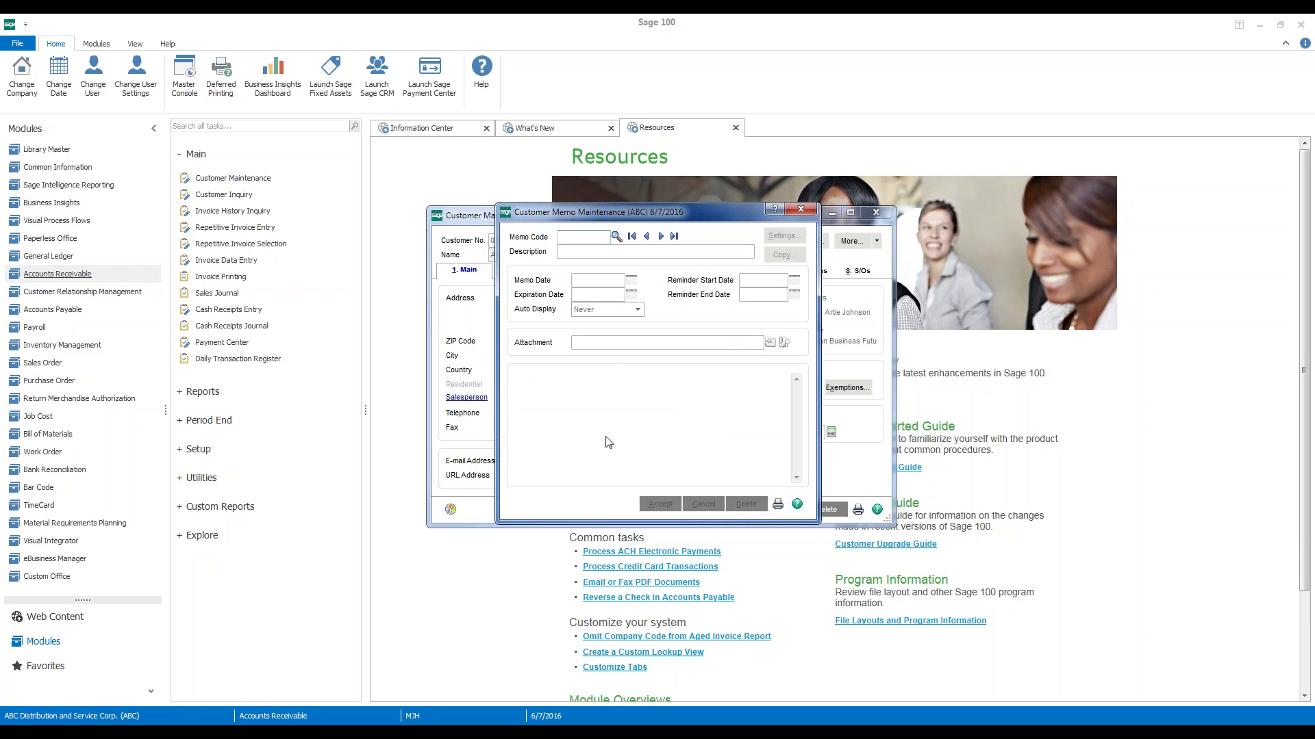
text(TEST)
key(Tab)
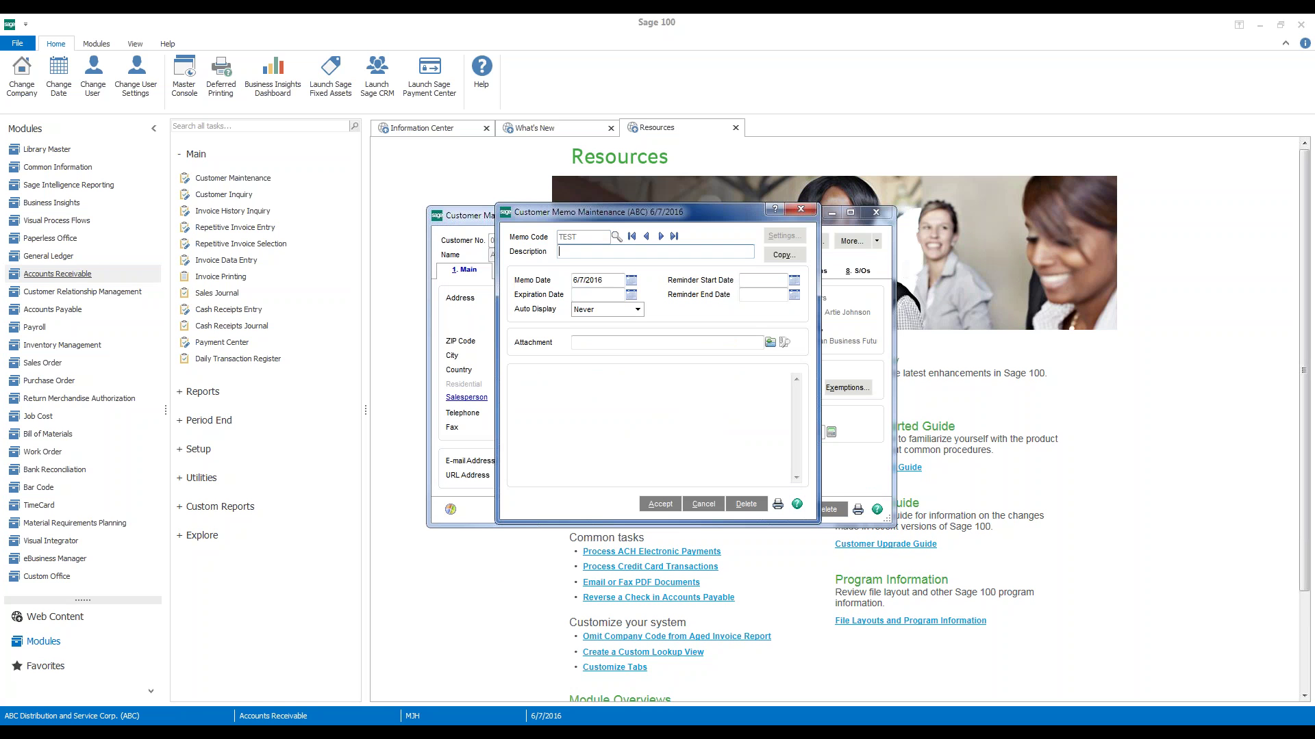
text(Test Memo)
Set the memo's auto display to Always and enter the text 'This is a test'
click(636, 310)
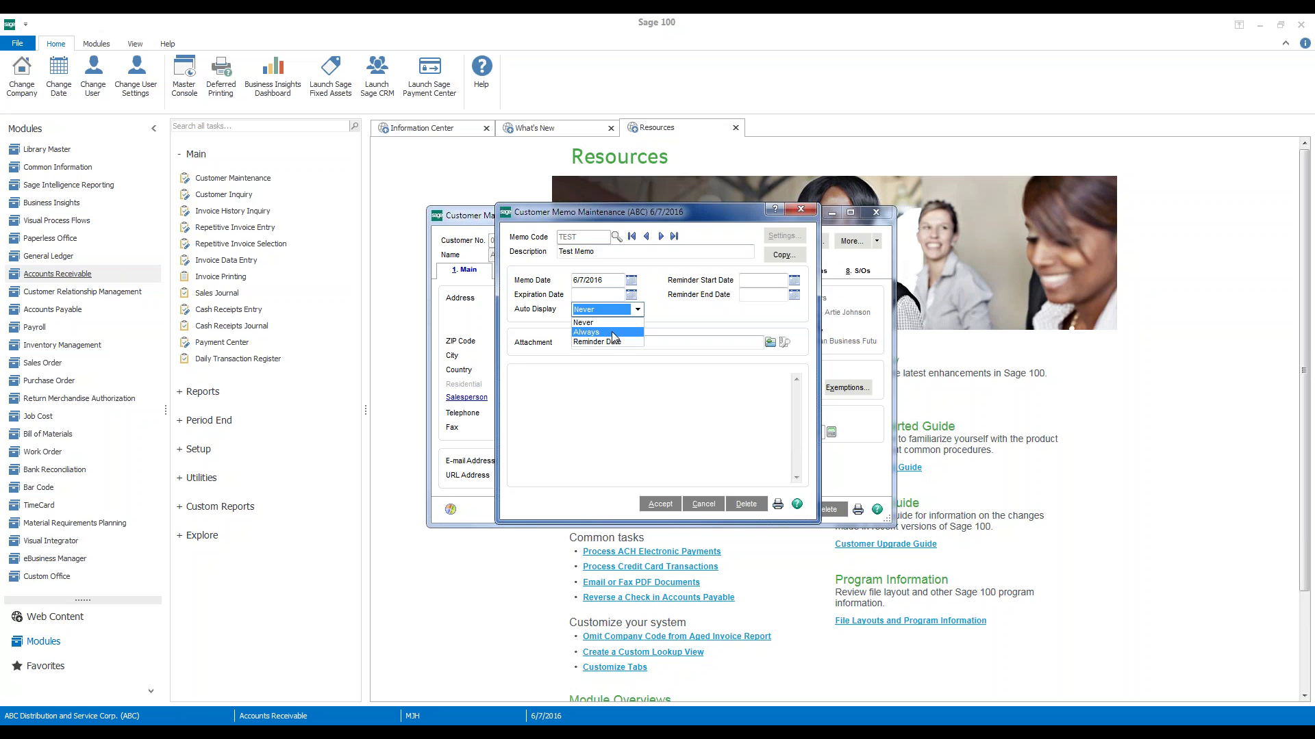
click(612, 333)
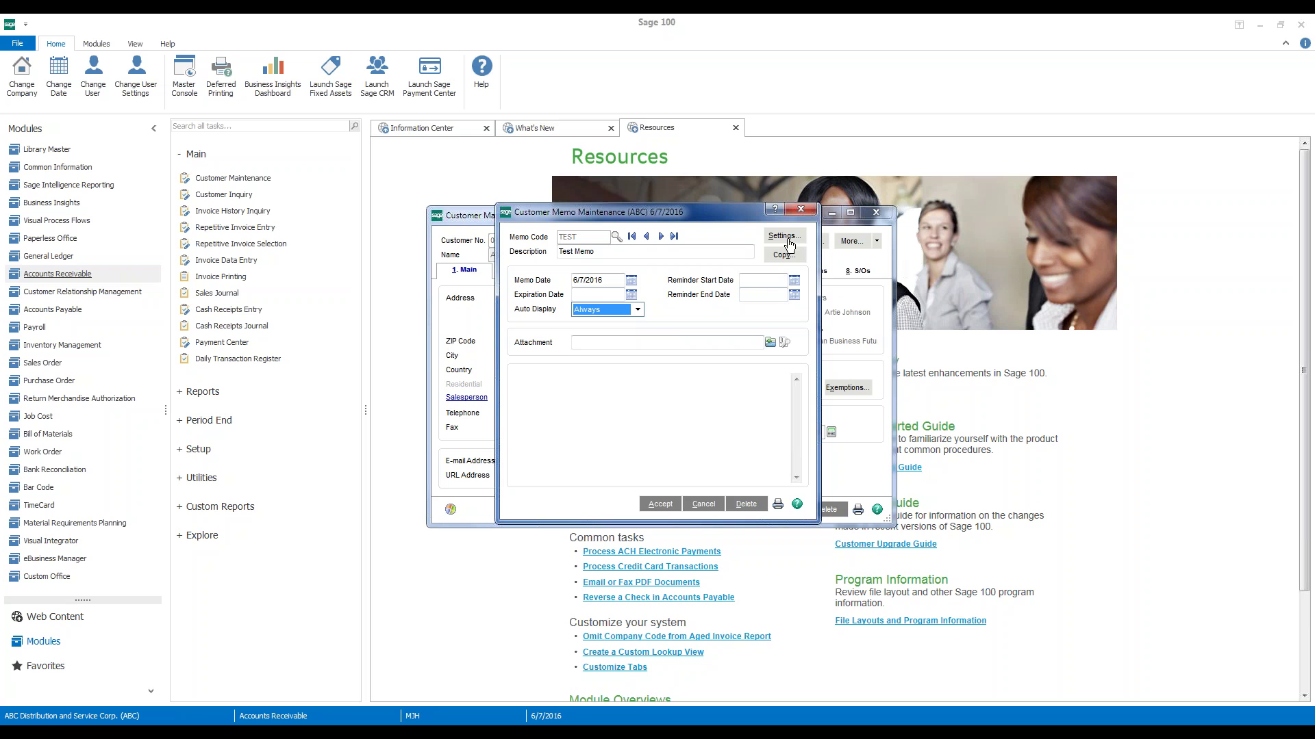
click(623, 397)
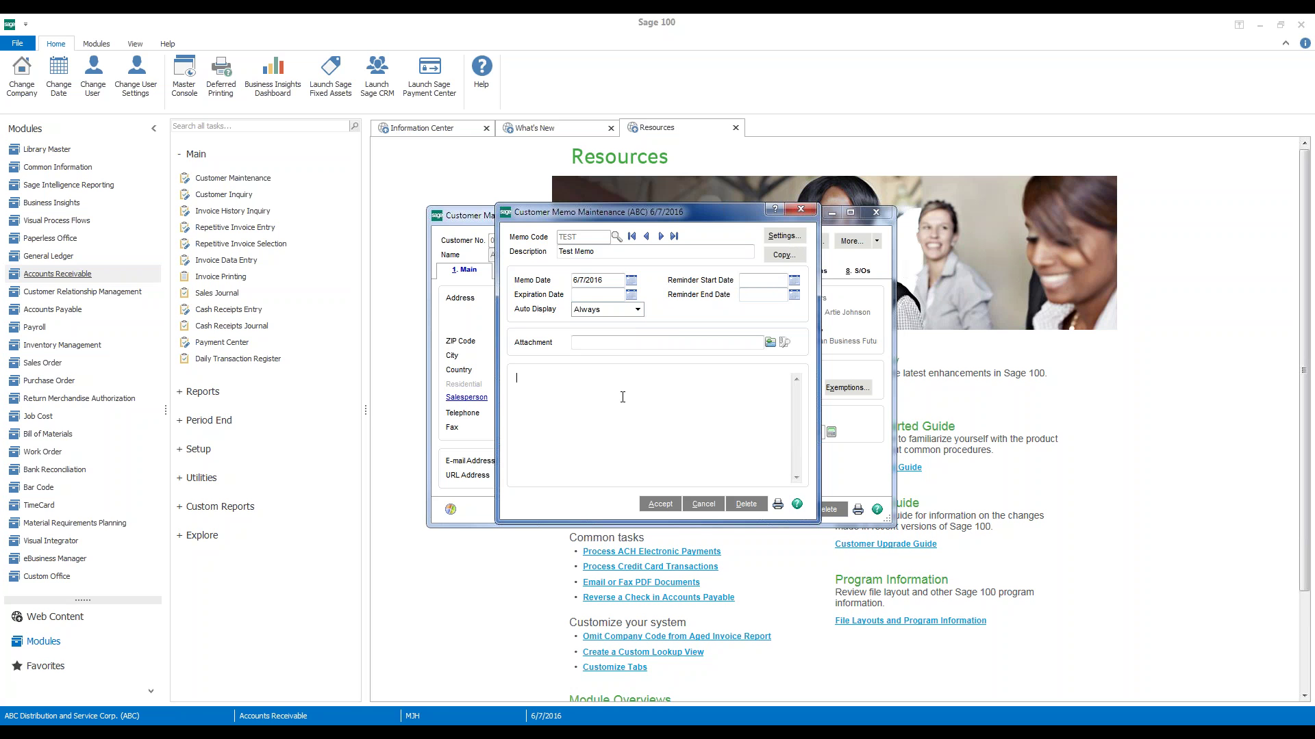
text(This is a test)
click(783, 237)
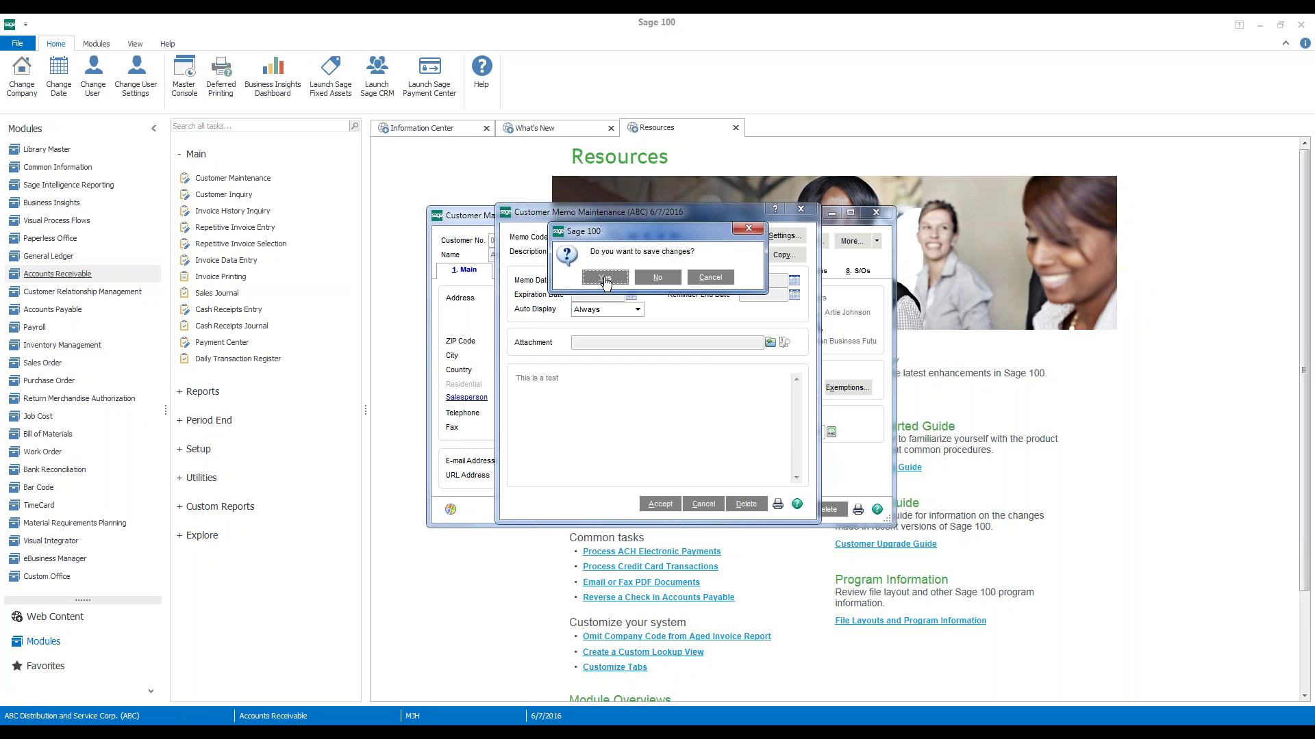
Save the memo and add SO Invoice Data Entry and AR Invoice Data Entry to its auto-display overrides
click(605, 279)
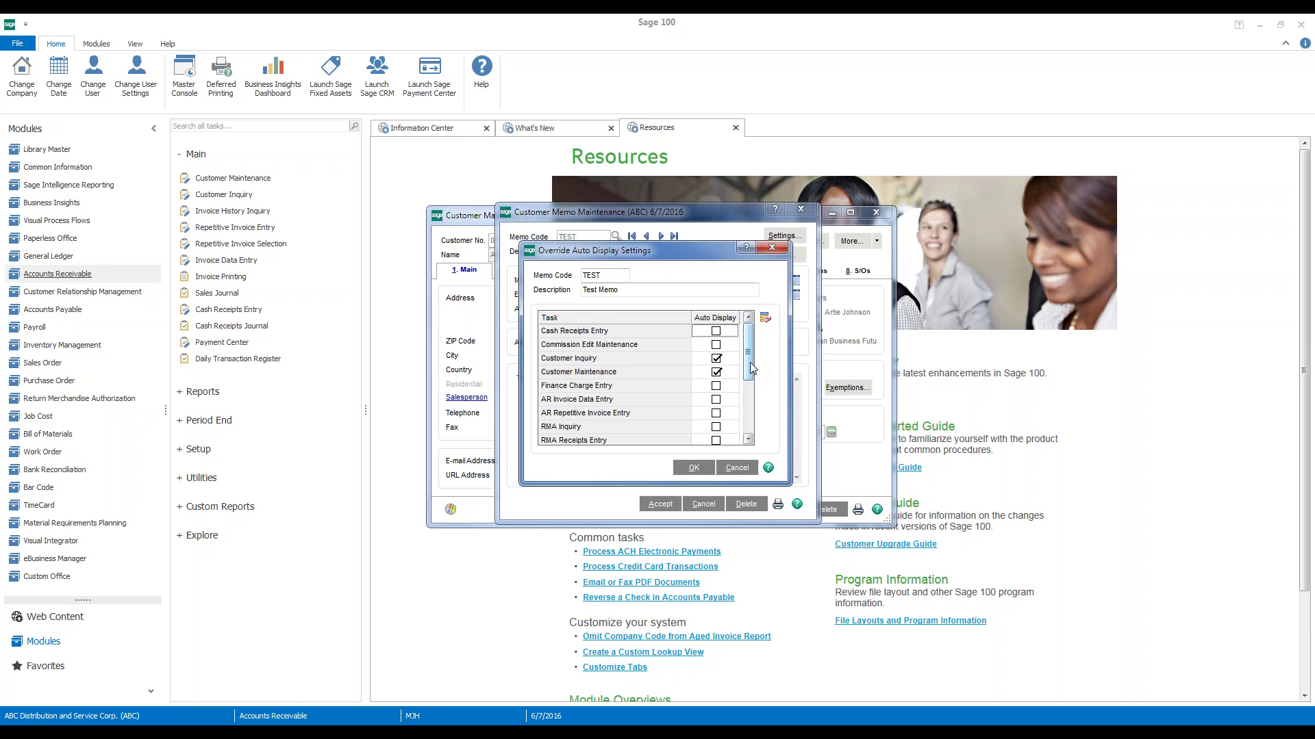
mouse_move(751, 367)
mouse_down()
mouse_move(750, 397)
mouse_move(748, 352)
mouse_move(759, 356)
mouse_up()
drag(752, 379, 752, 411)
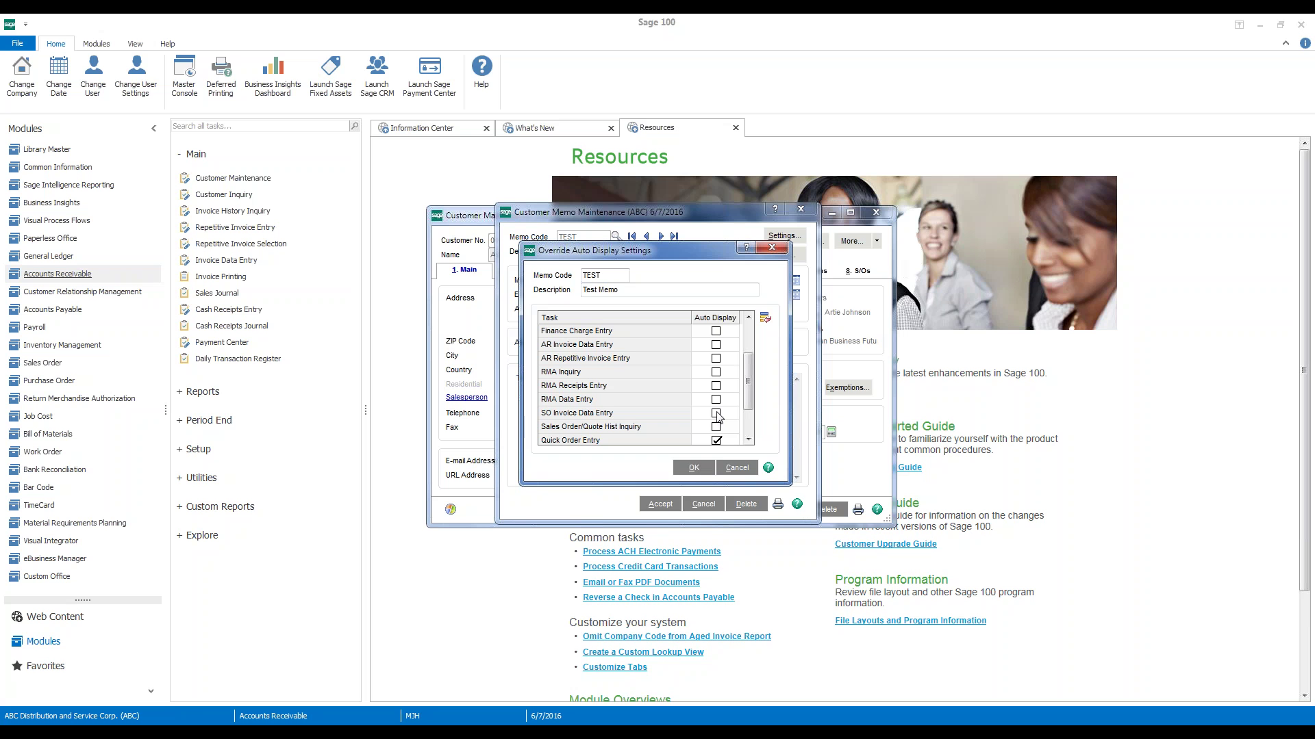
click(716, 414)
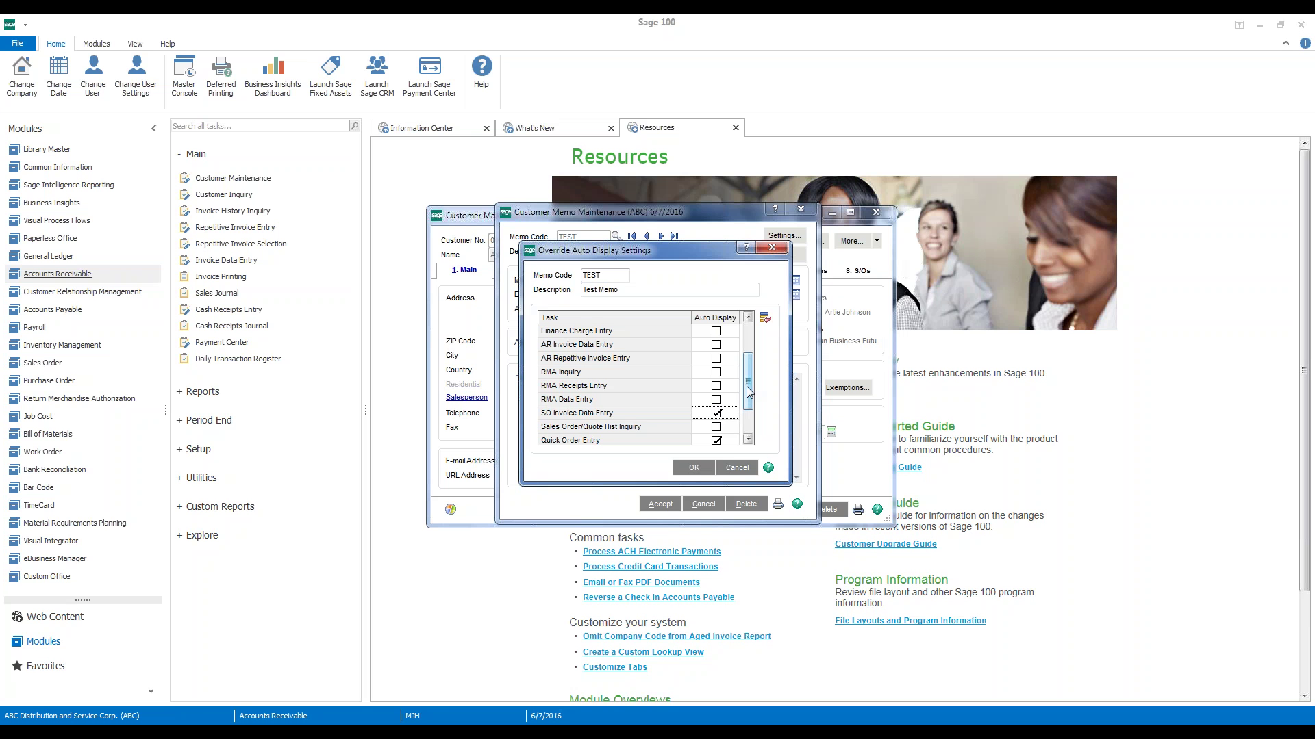
drag(756, 376, 754, 362)
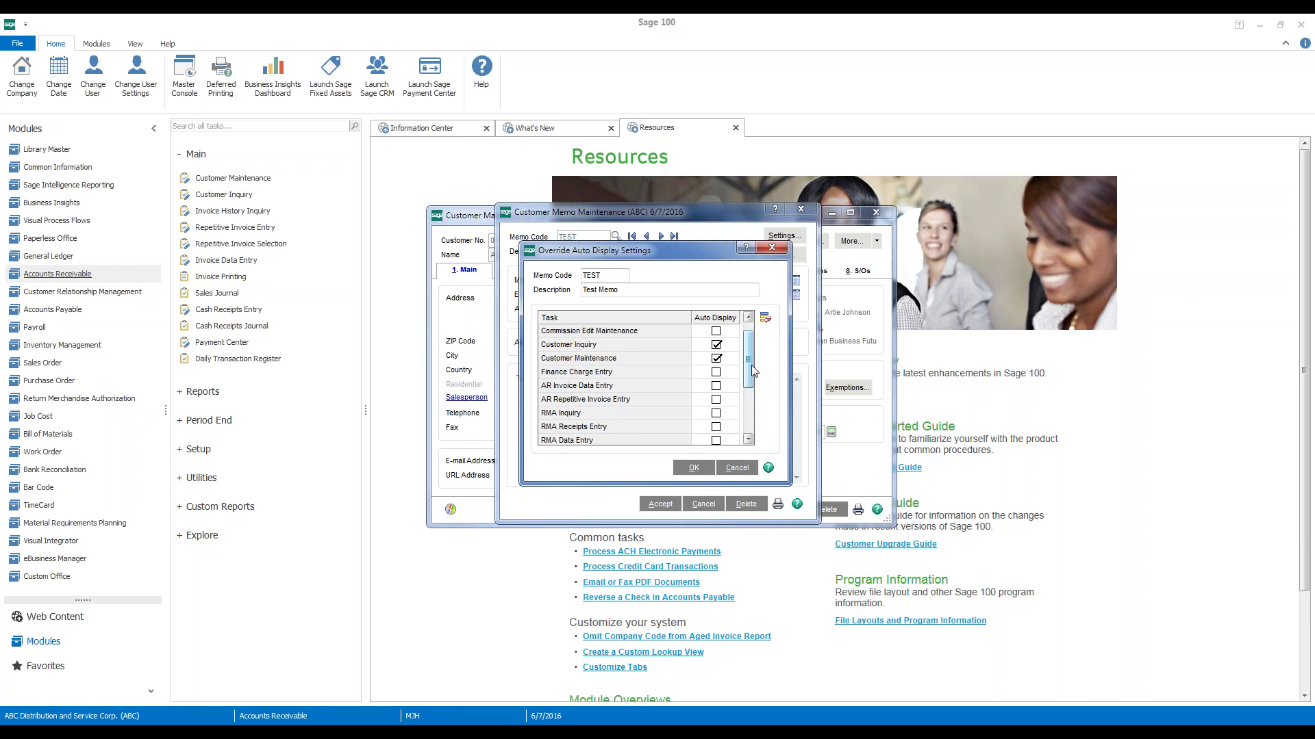
click(715, 387)
click(690, 468)
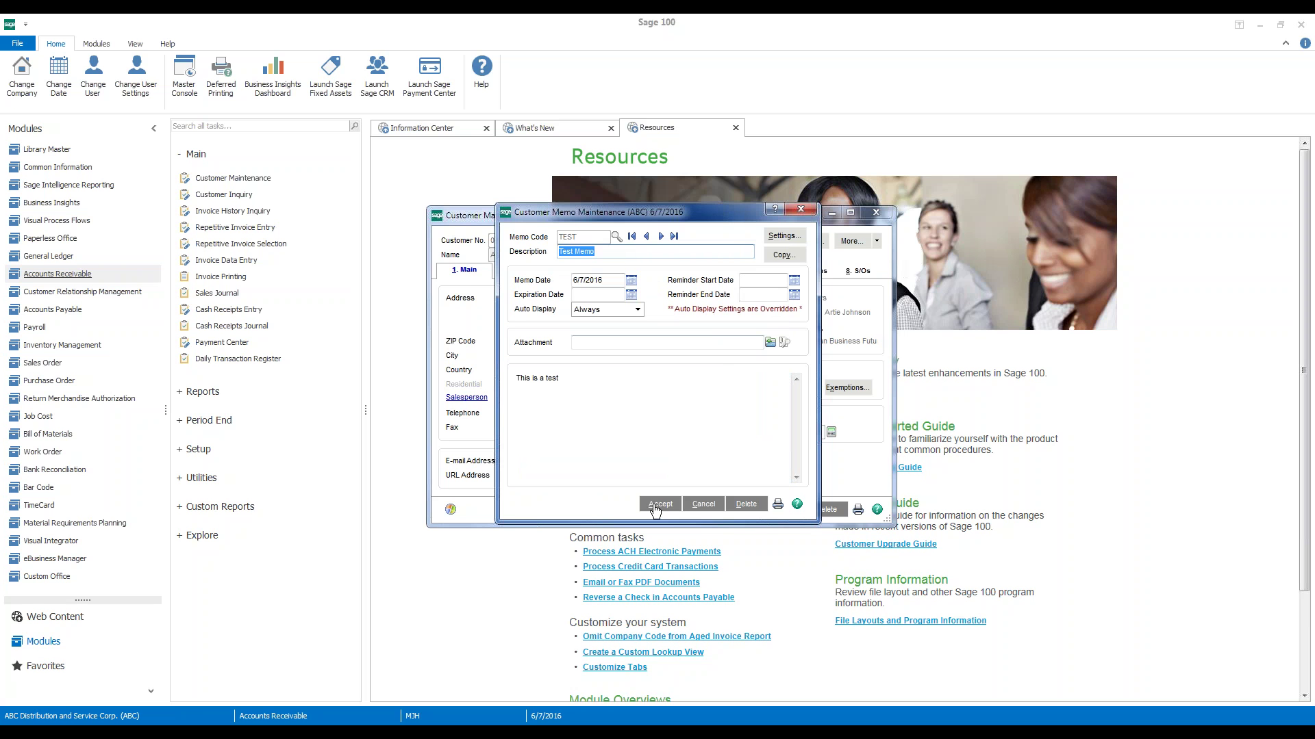
Save the TEST memo, close the memo window, and clear the customer record
click(654, 504)
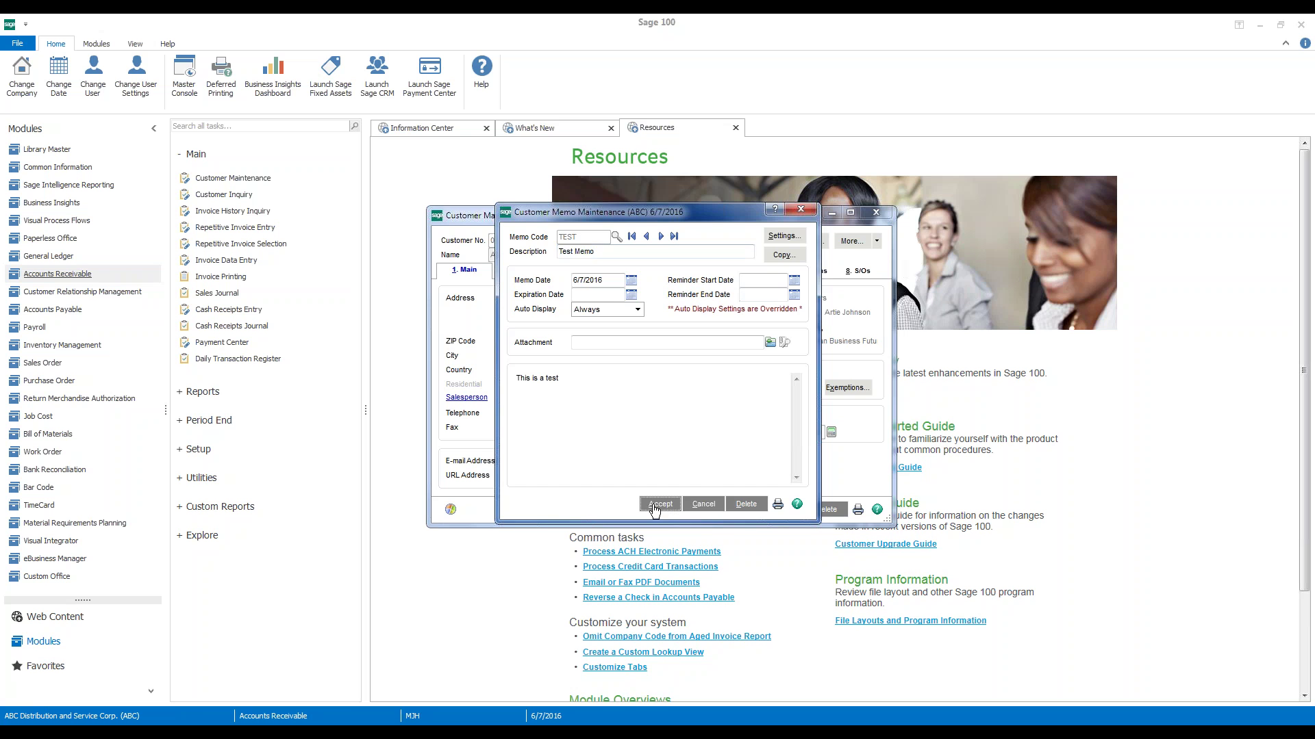
click(799, 209)
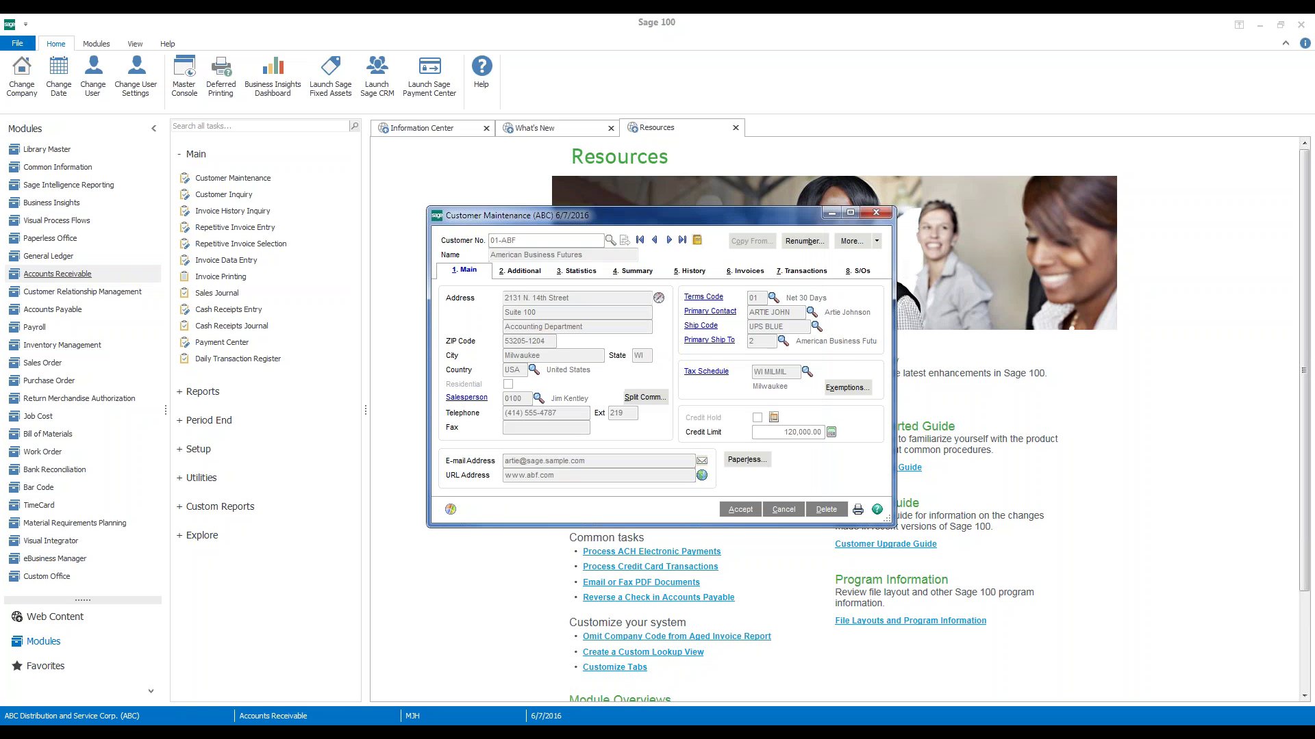
click(784, 510)
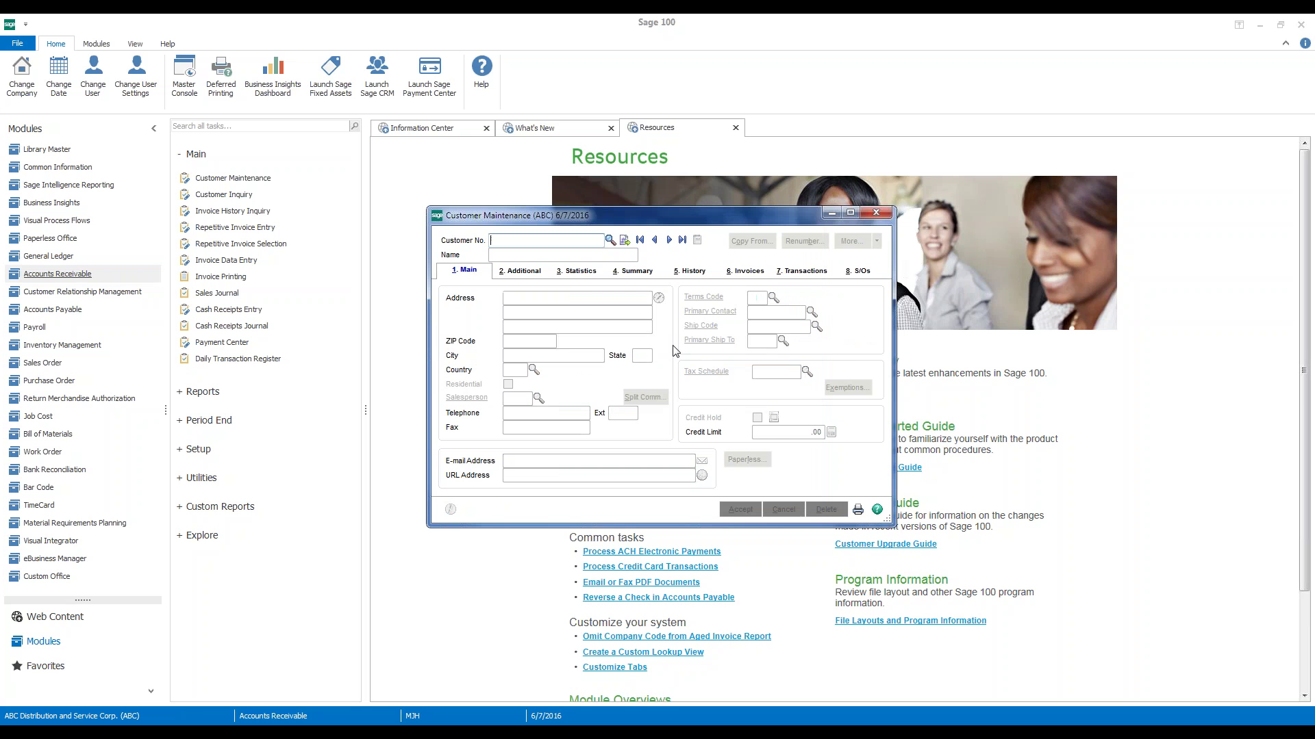
Reopen customer 01-ABF from the Customer List and dismiss the Invoicing policy and TEST memos
click(609, 240)
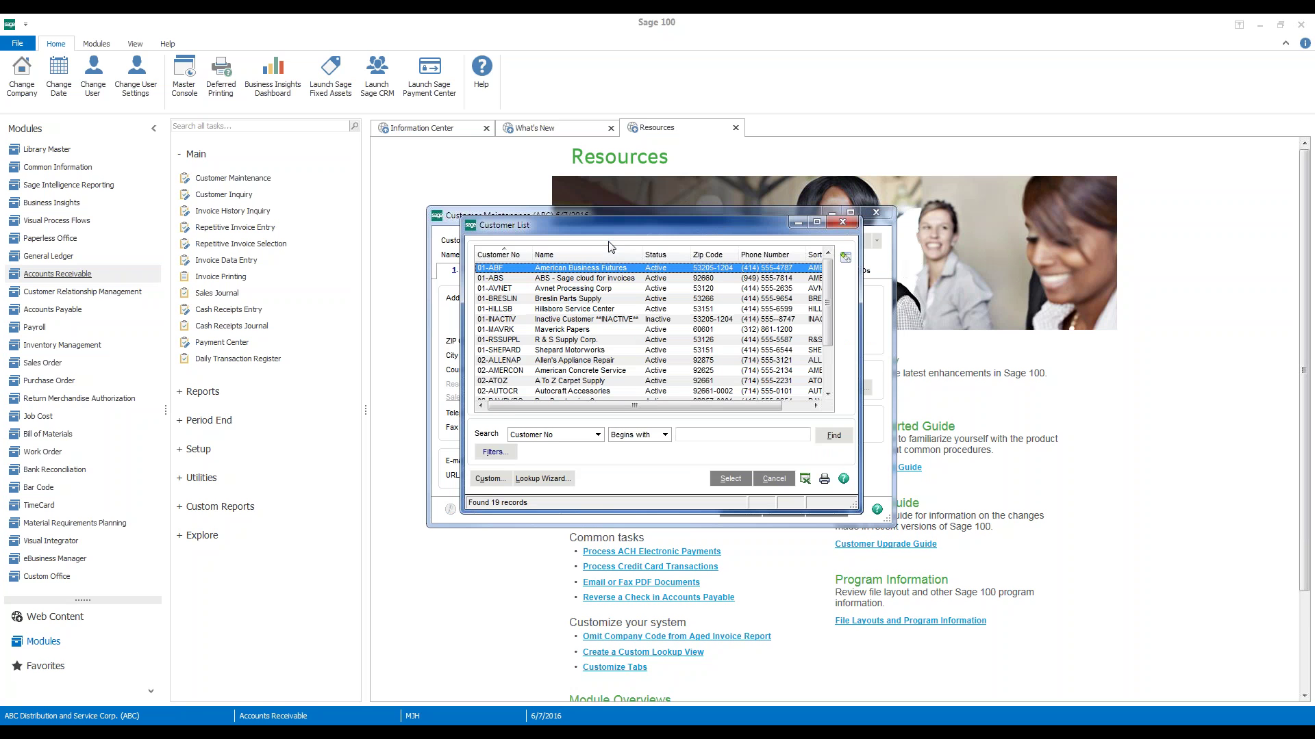
double_click(579, 268)
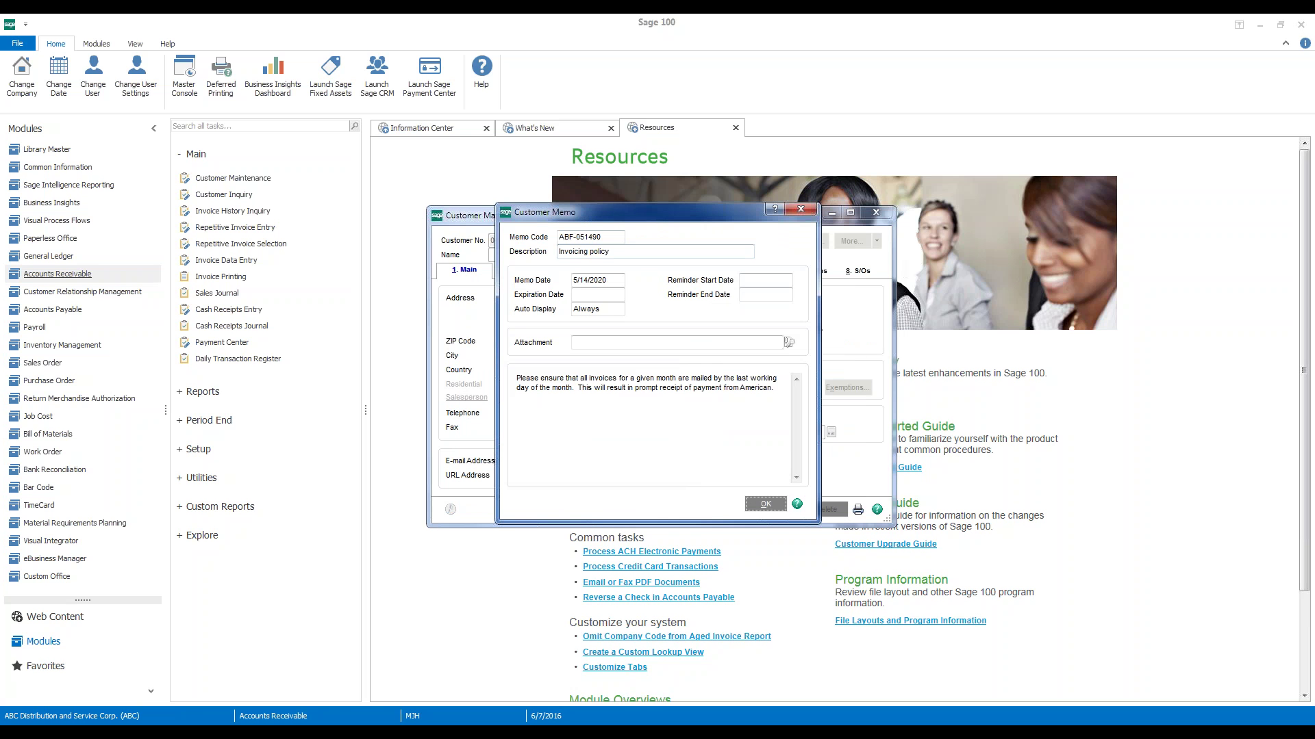
click(766, 507)
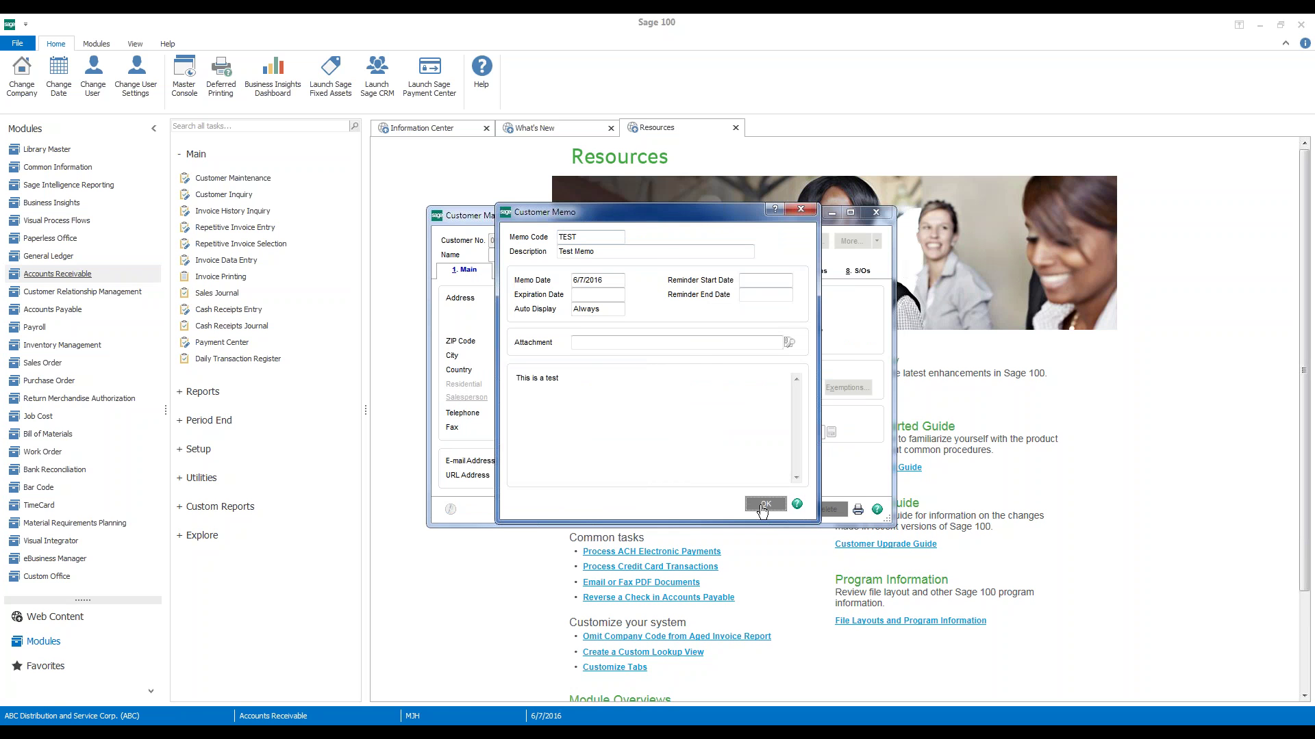
click(764, 505)
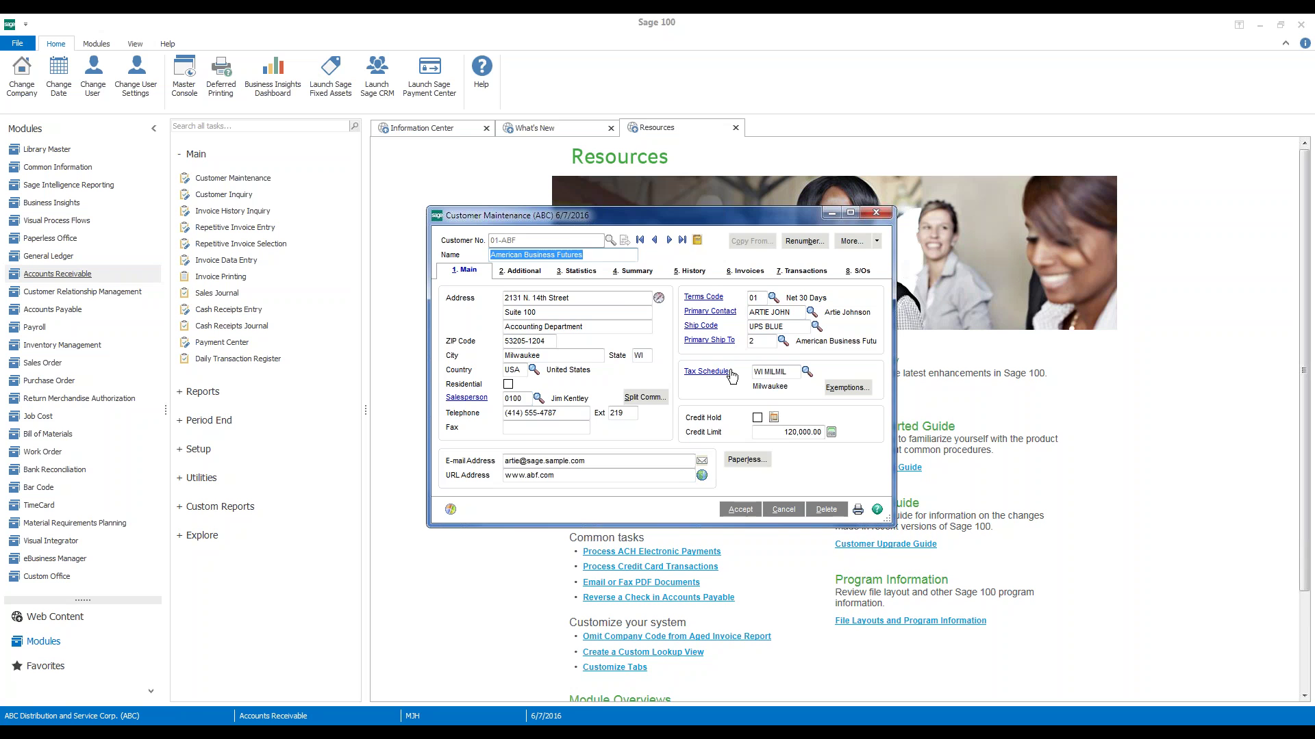
Open the TEST memo and attach Koala.jpg from Pictures > Sample Pictures
click(697, 241)
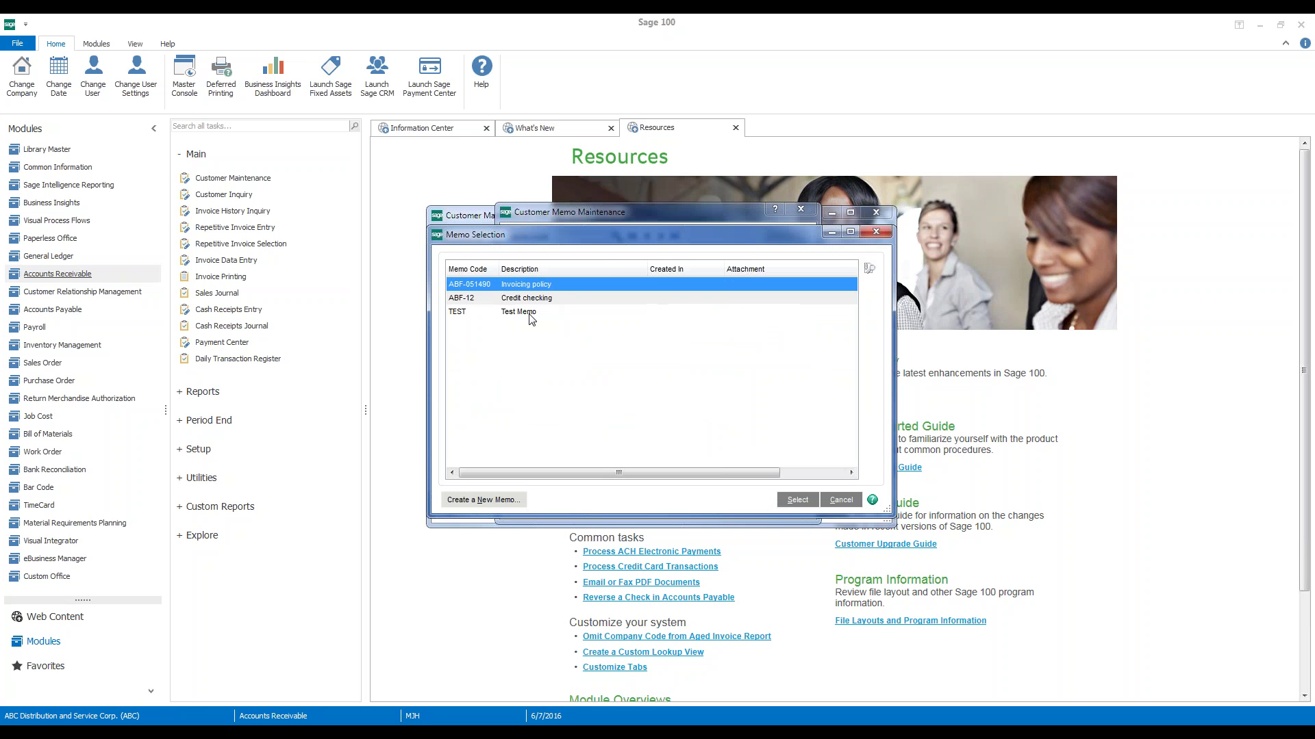
click(524, 314)
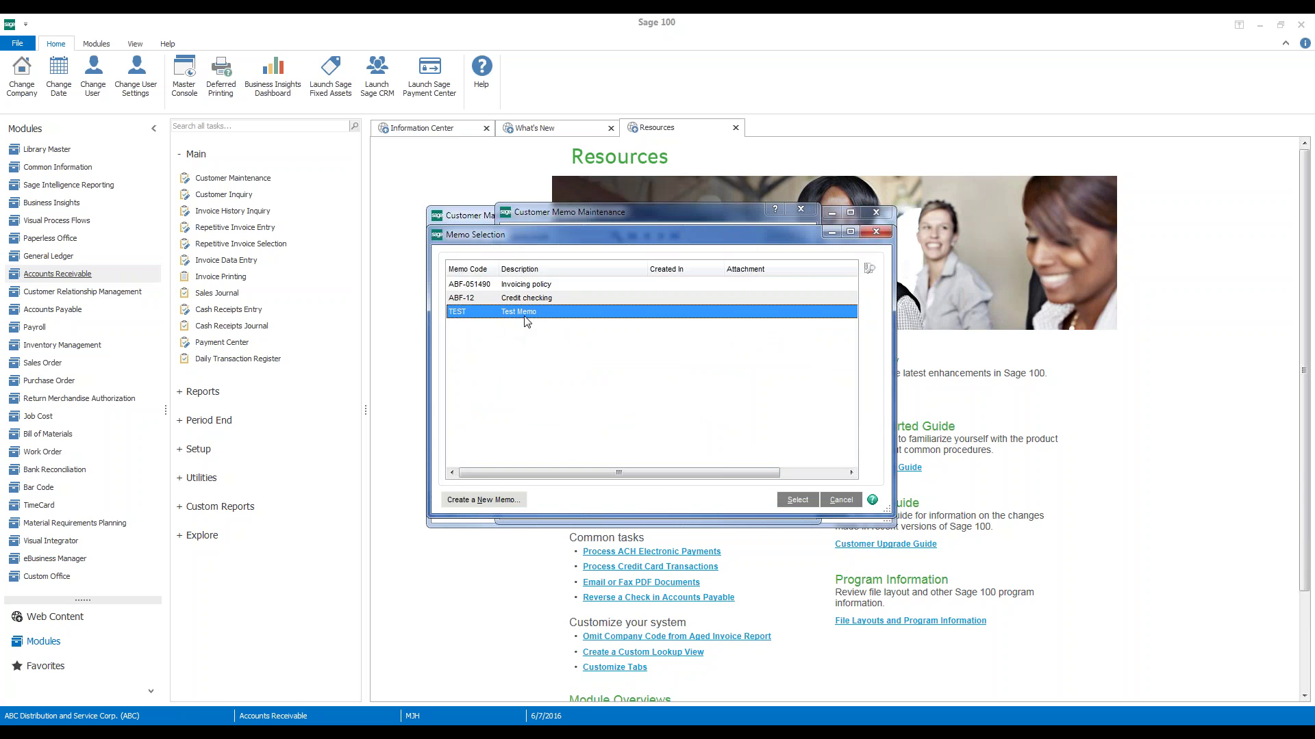
click(806, 504)
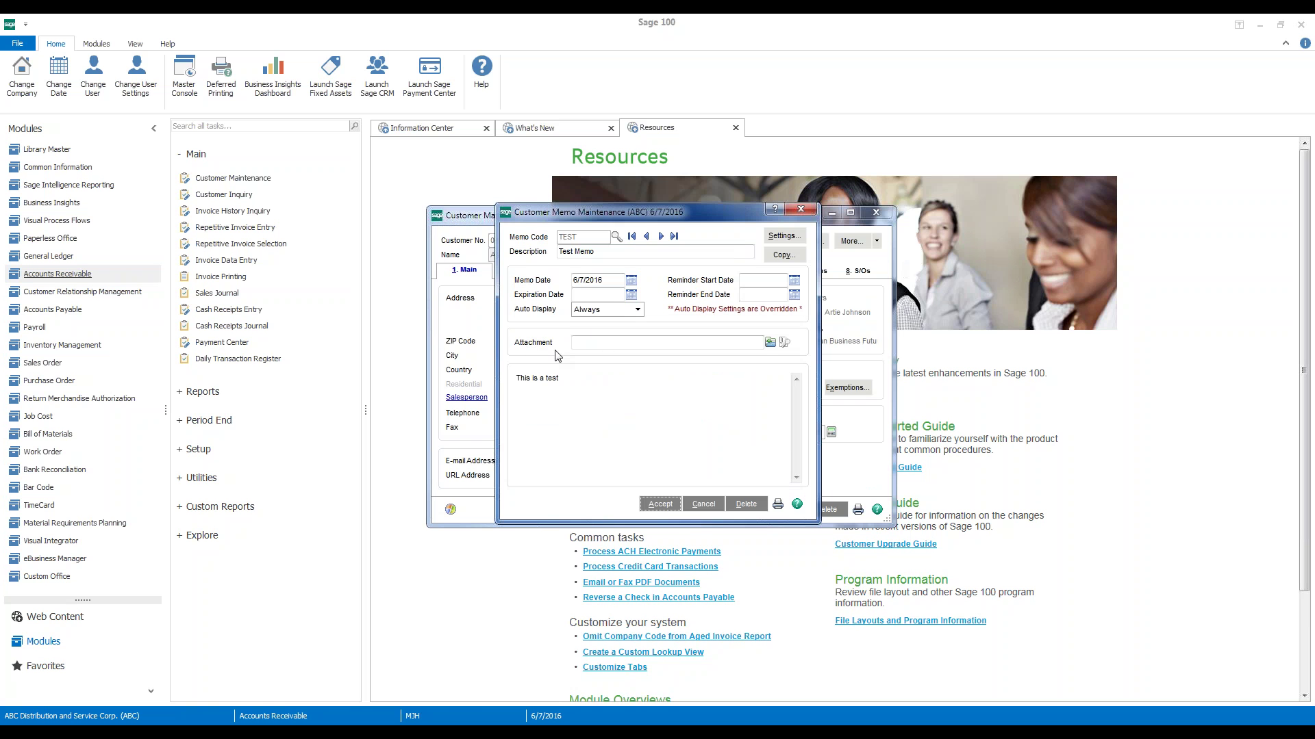
click(770, 342)
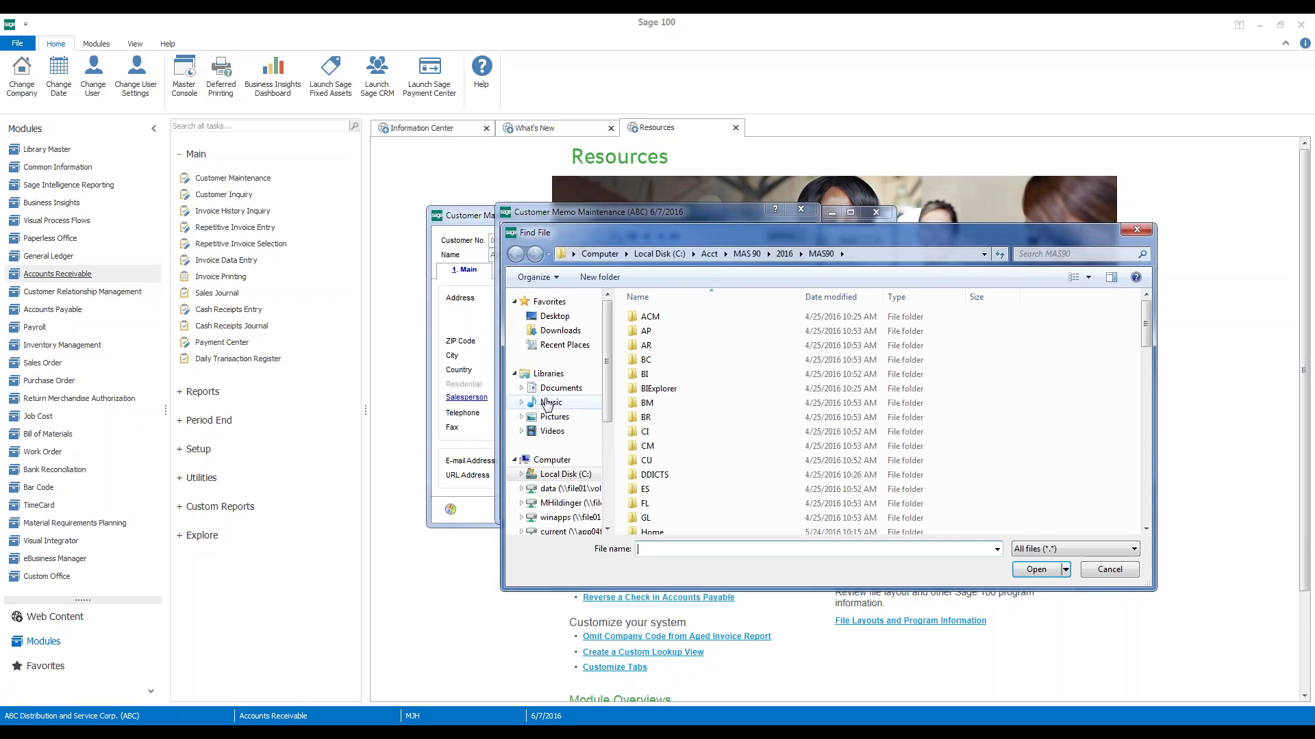
click(554, 417)
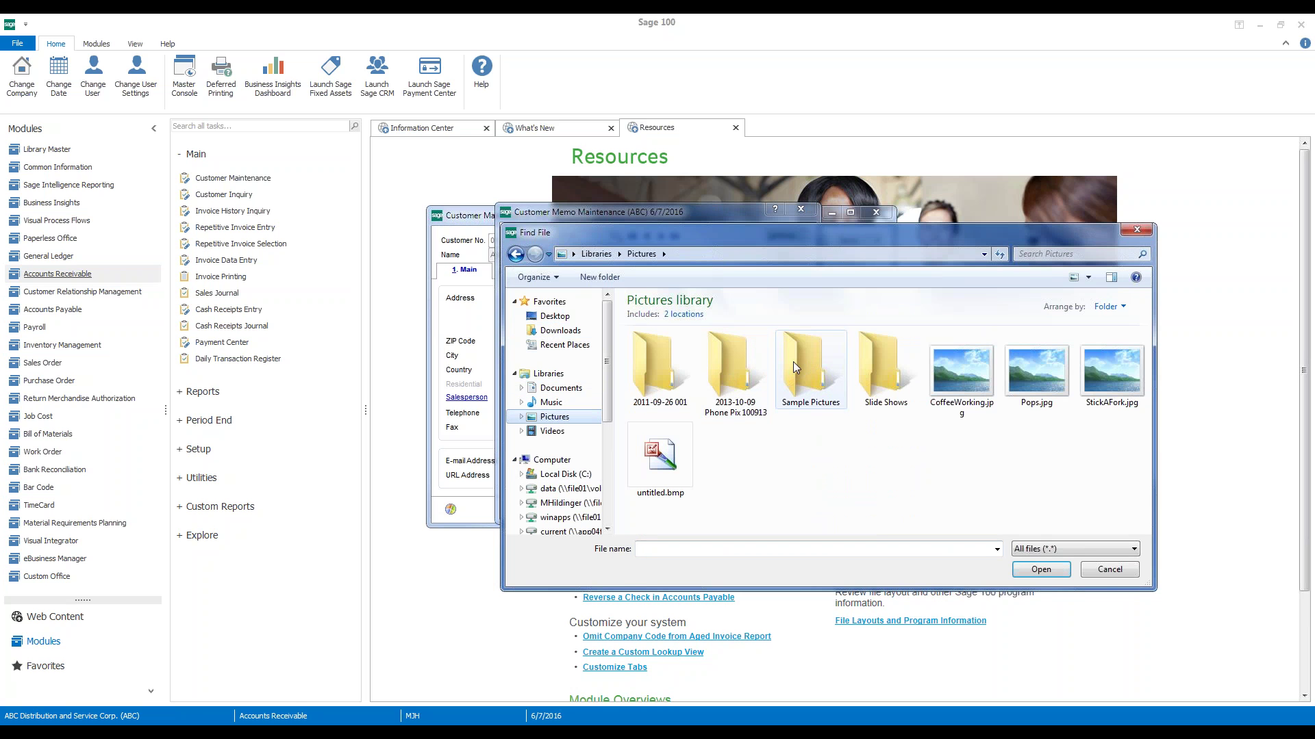
double_click(791, 361)
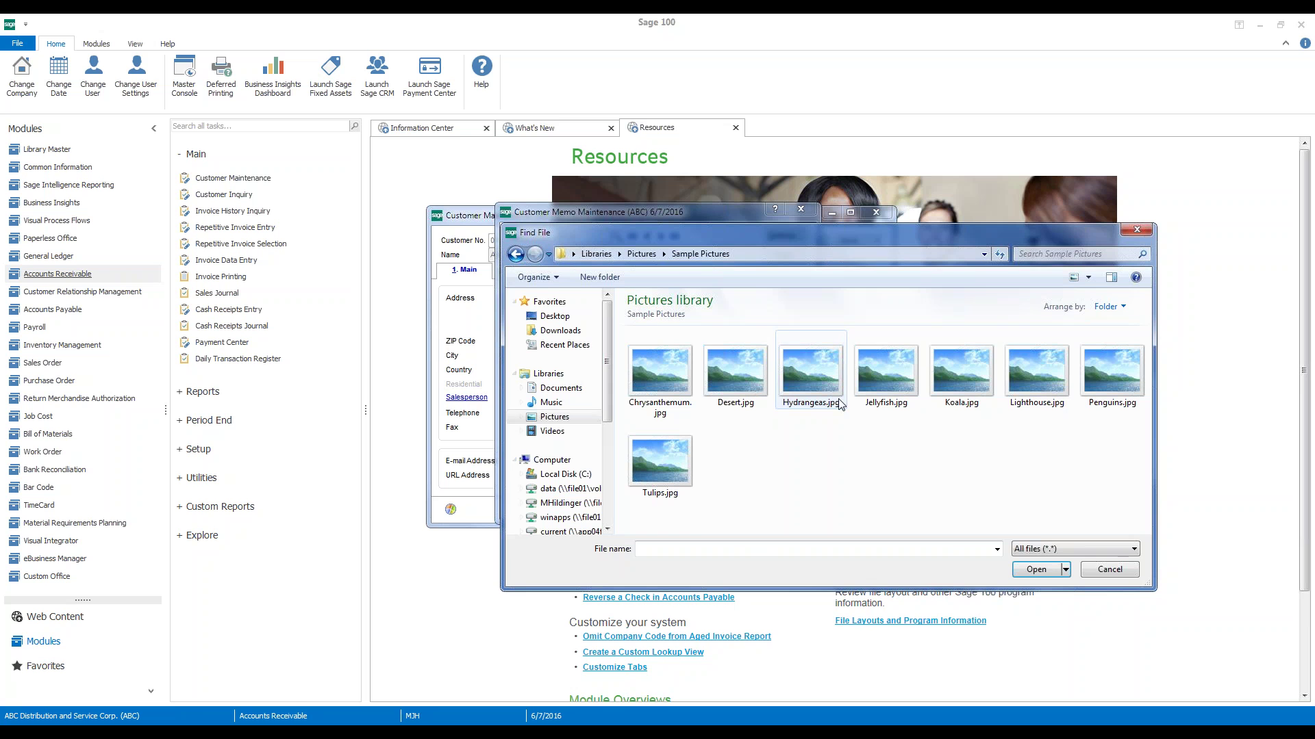
drag(780, 236, 638, 293)
click(835, 460)
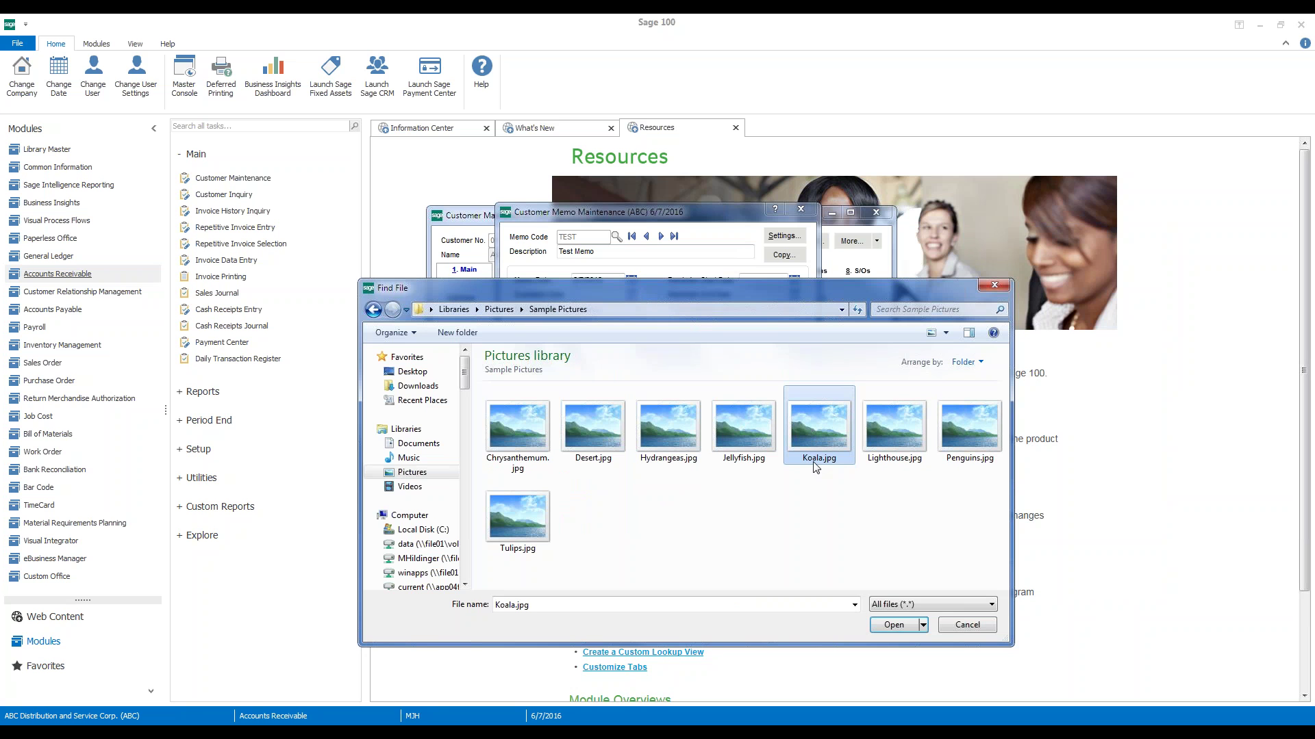
click(881, 627)
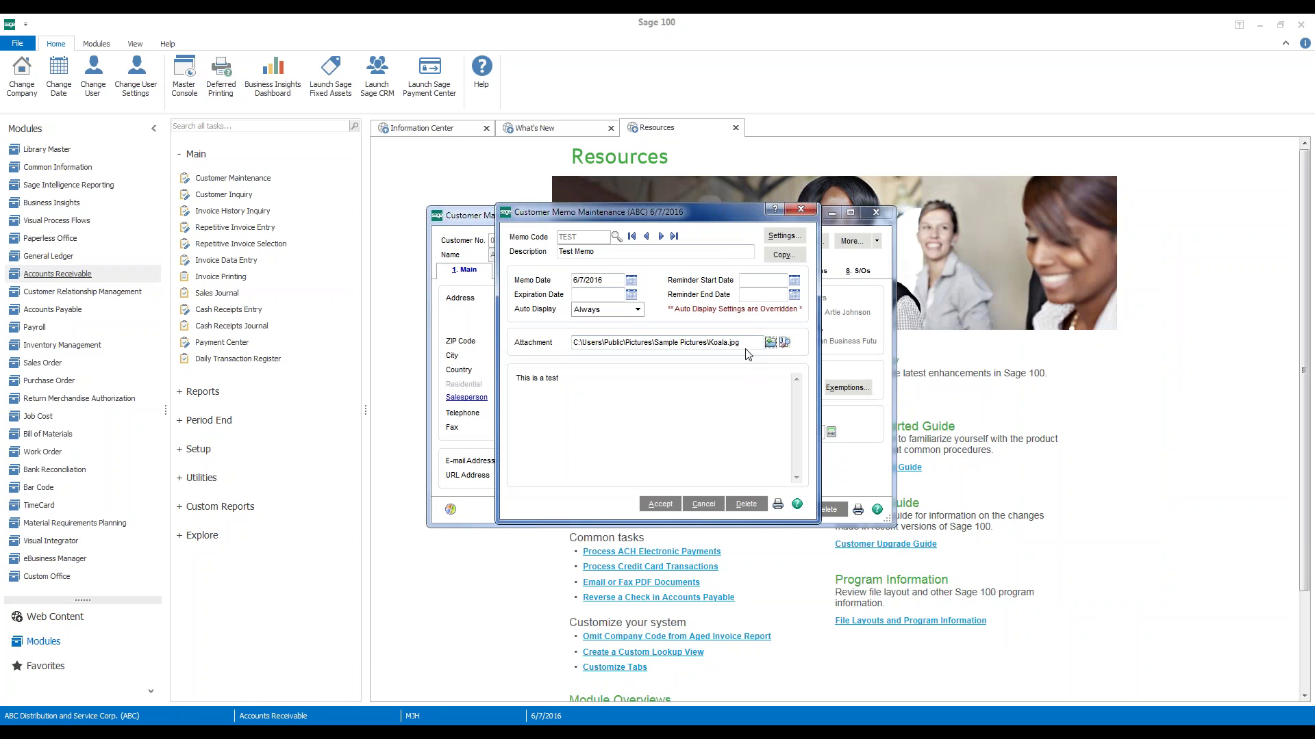
click(770, 343)
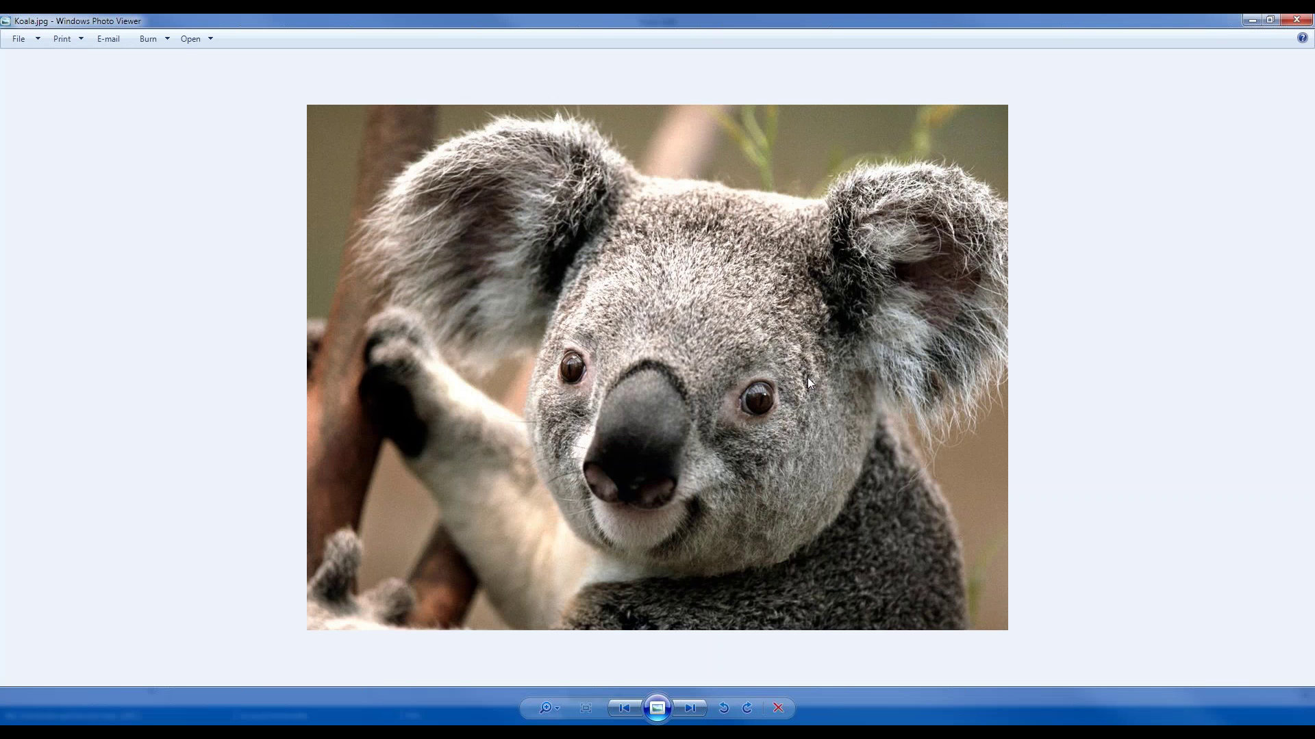
click(1294, 23)
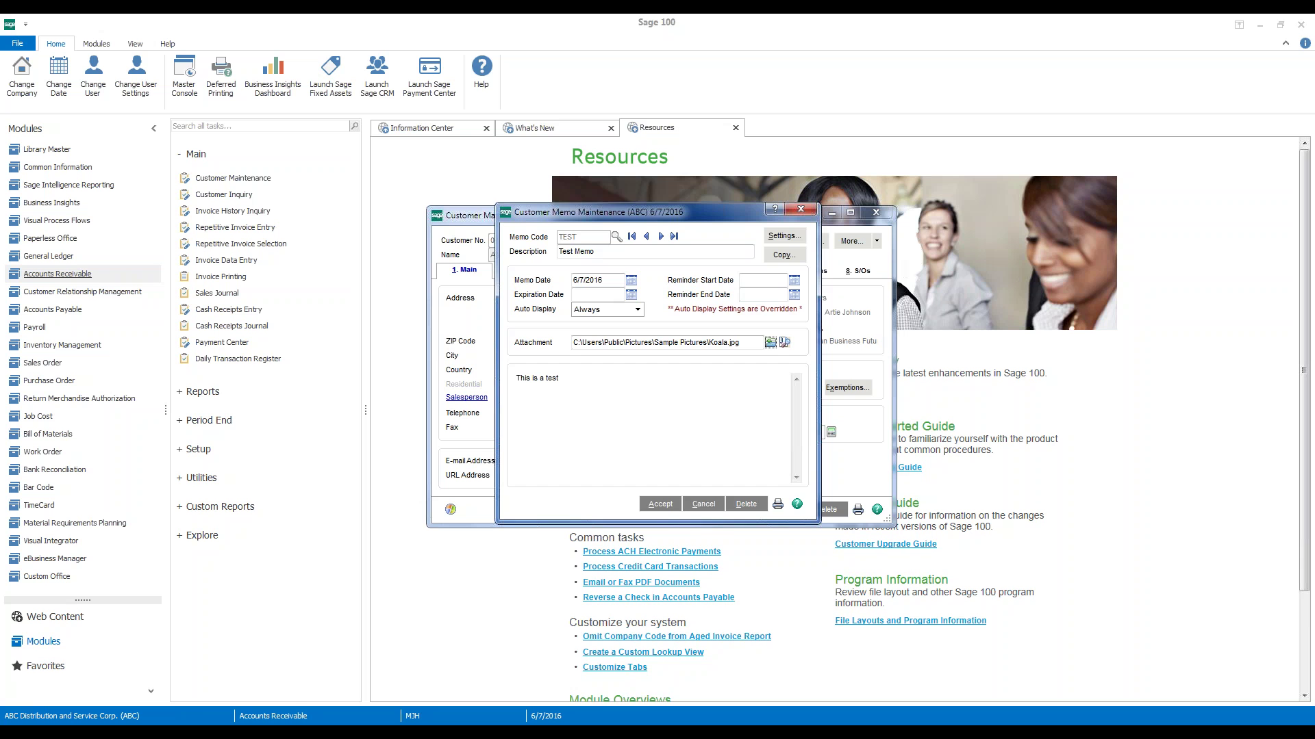
Accept the TEST memo, close memo maintenance, reload the customer and dismiss the Invoicing policy memo
click(660, 504)
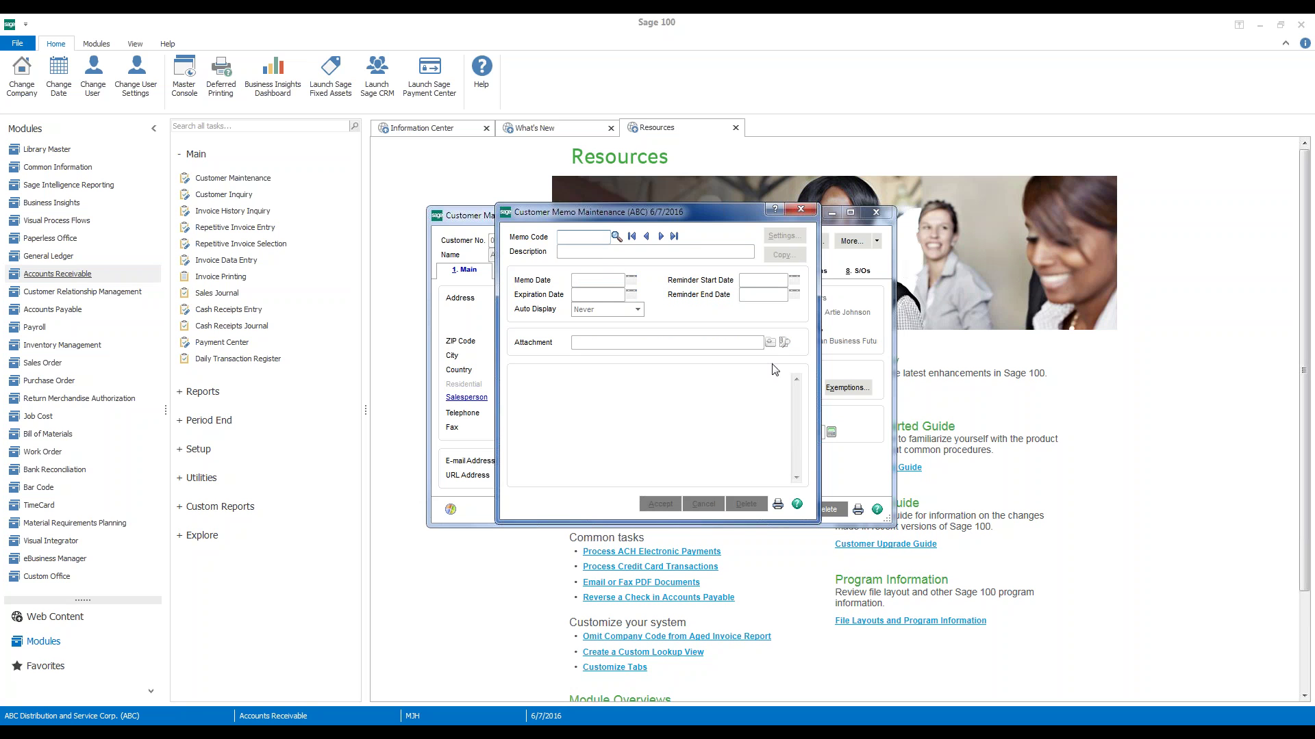
click(799, 210)
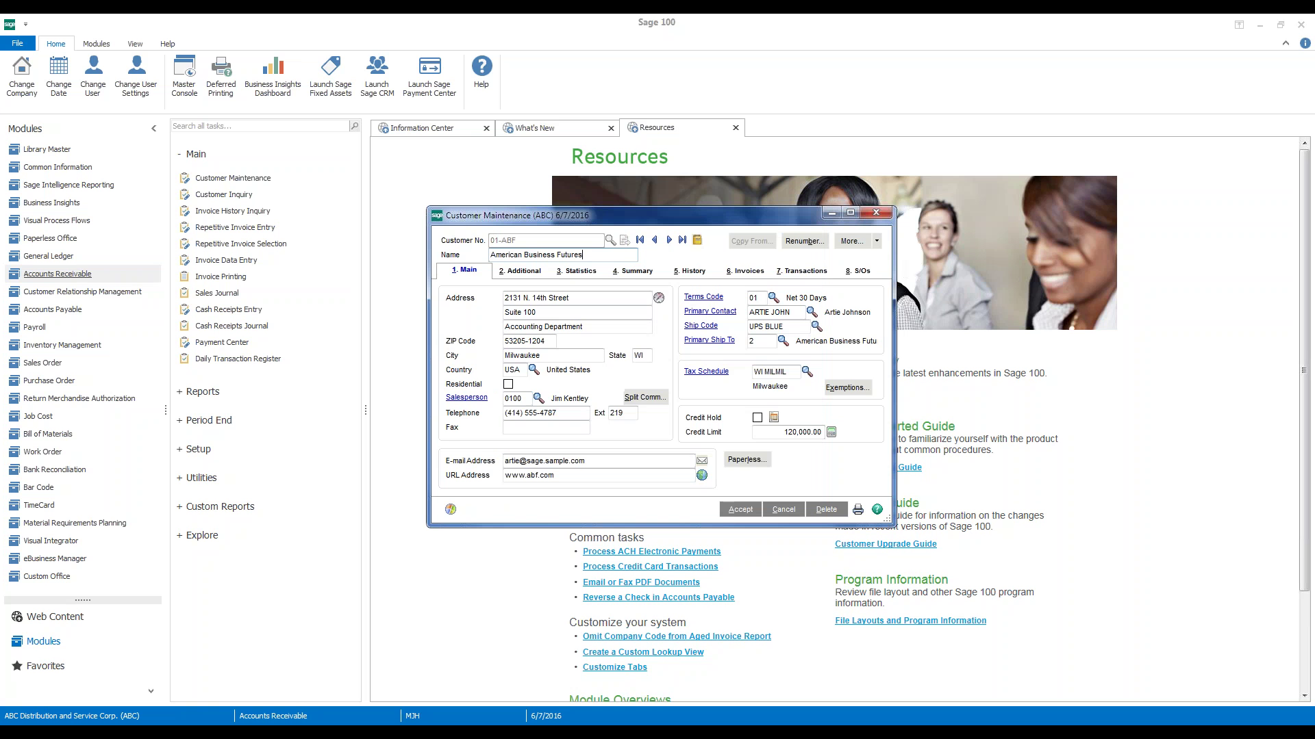
click(668, 241)
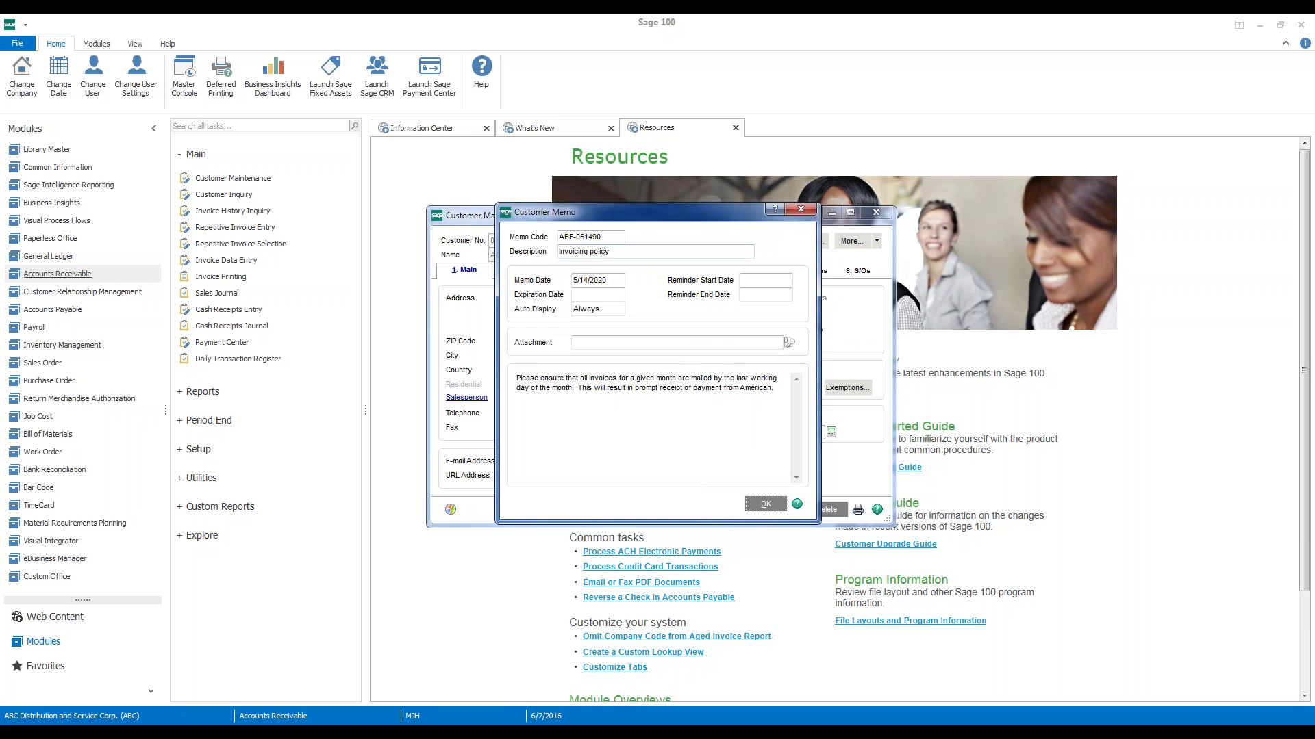
click(766, 504)
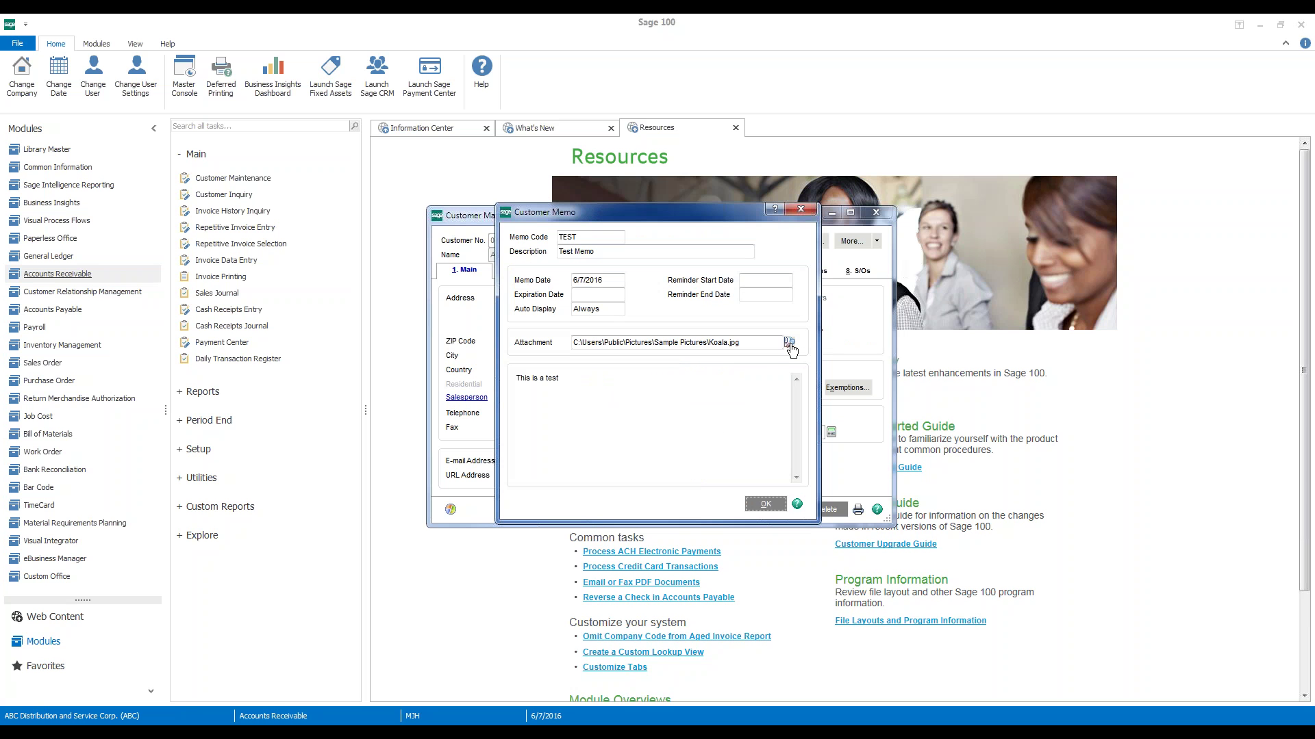
click(790, 344)
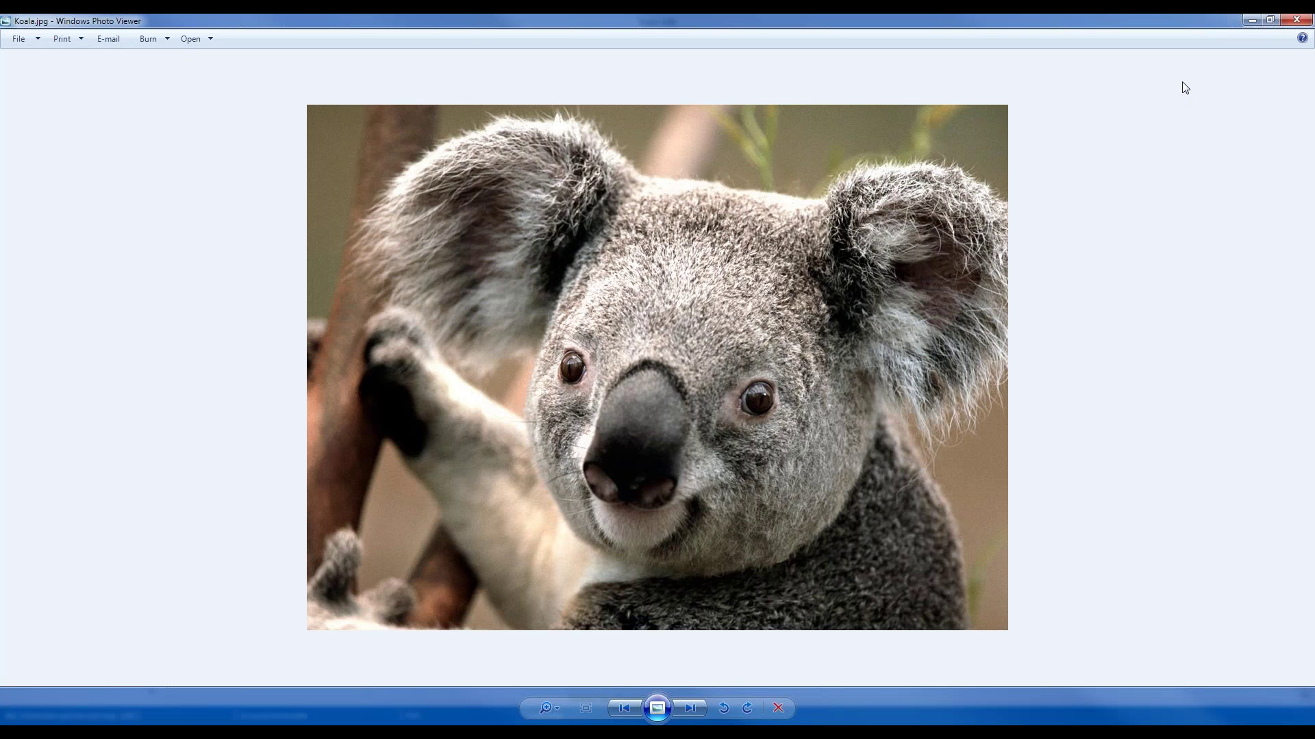
click(1296, 22)
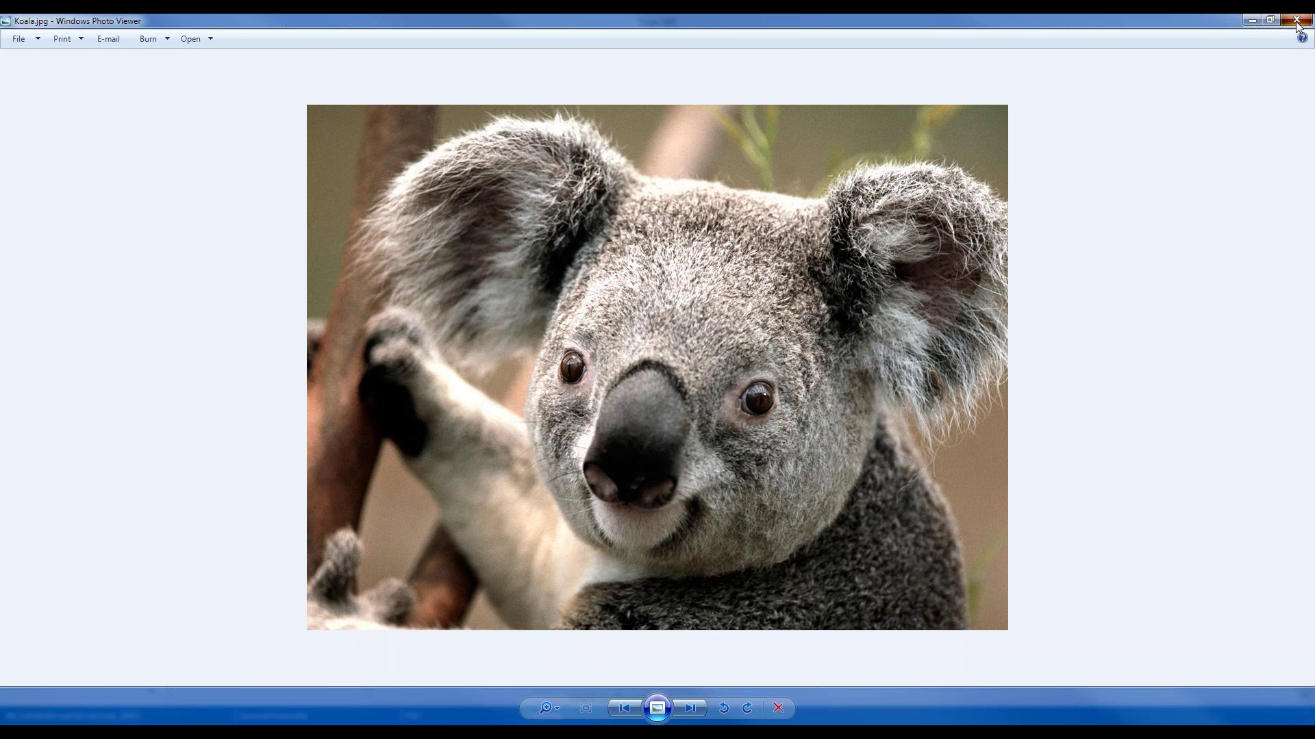